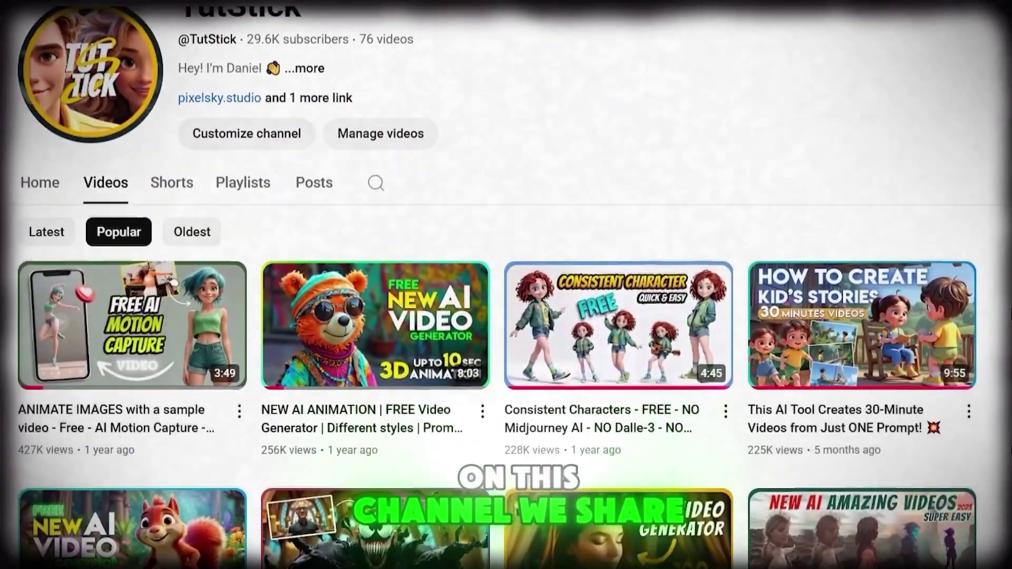
- Scroll down through the YouTube channel's Popular videos grid
scroll(506, 317, "down", 6)
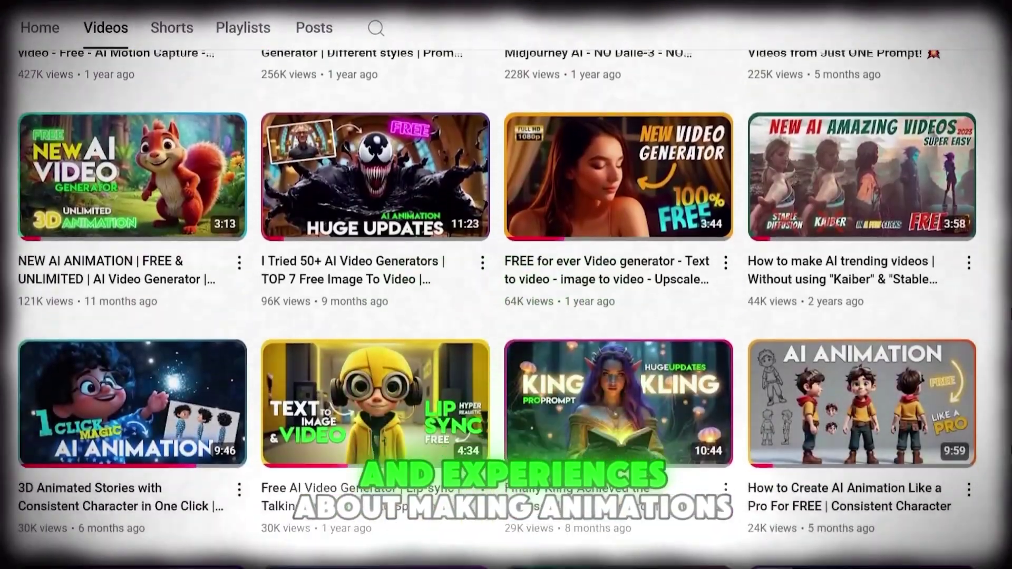
scroll(506, 316, "down", 7)
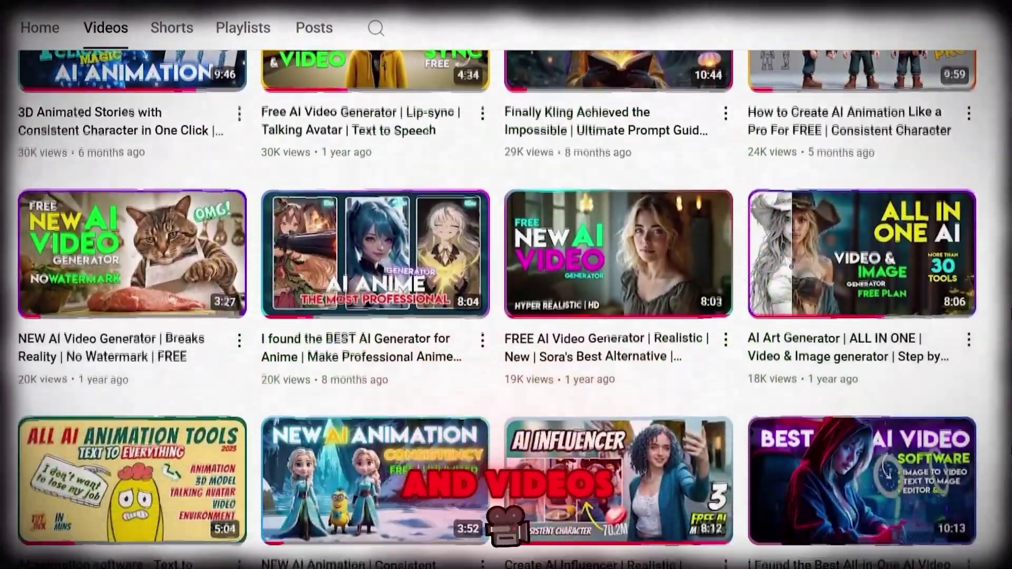
scroll(506, 317, "down", 7)
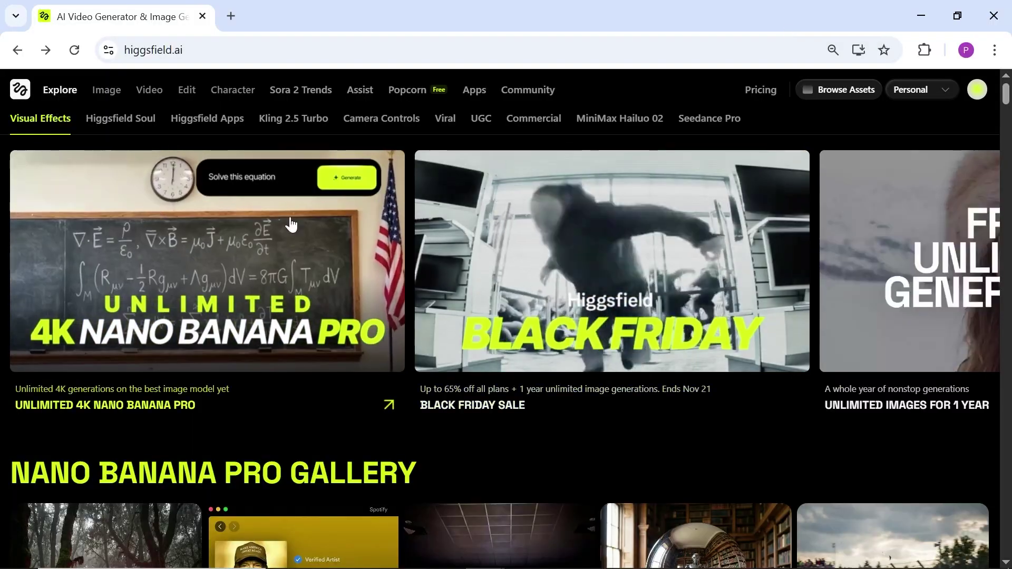
- Browse the Explore showcases for Higgsfield Soul, Apps, Kling 2.5 Turbo and Camera Controls
mouse_move(98, 94)
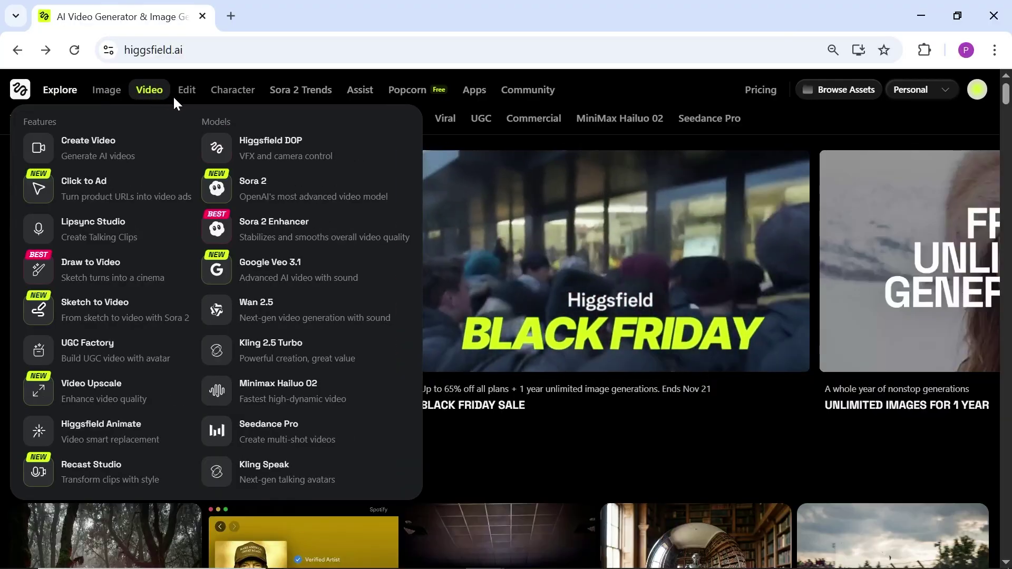
mouse_move(179, 99)
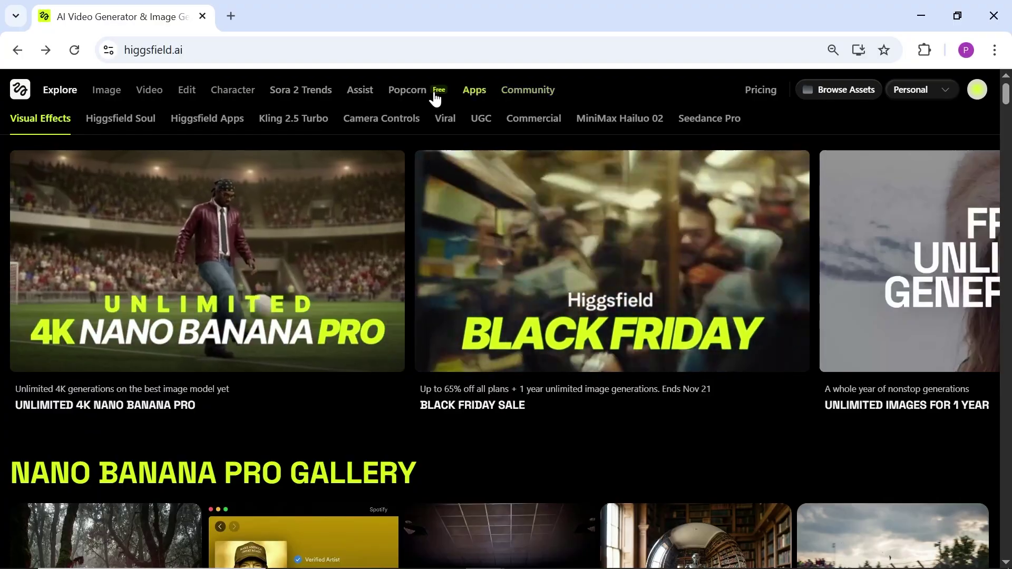
left_click(121, 120)
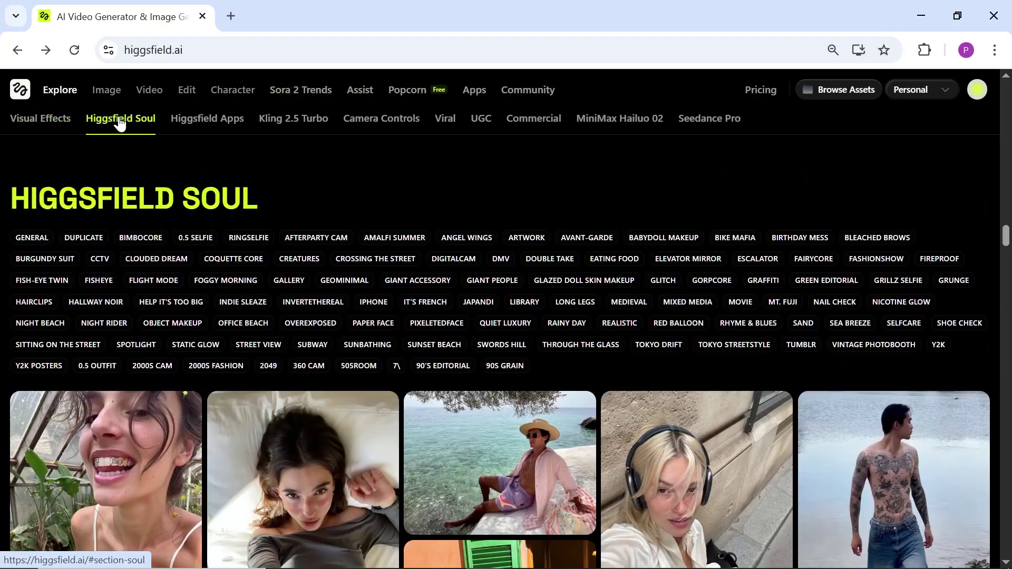
left_click(198, 121)
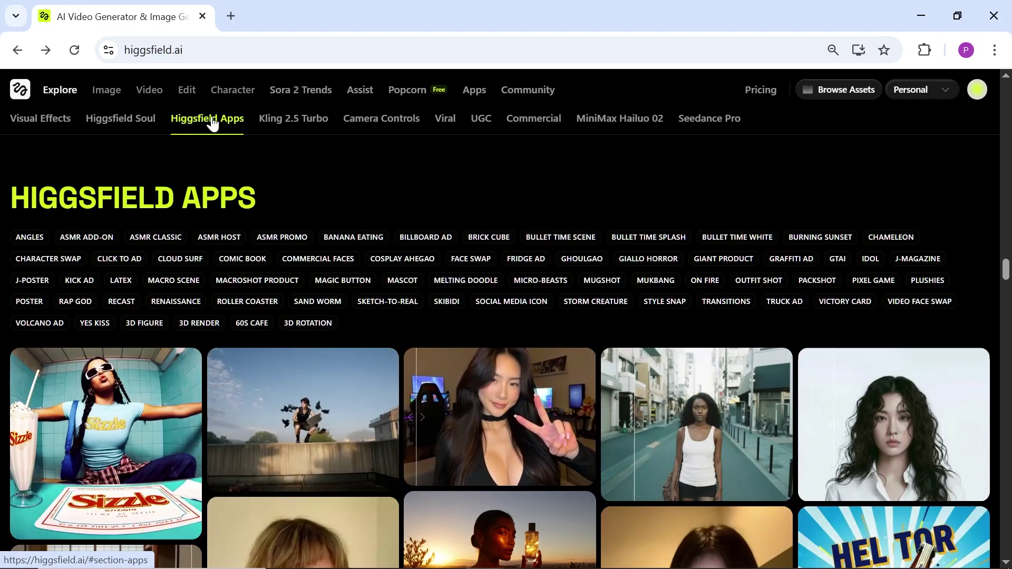
left_click(278, 122)
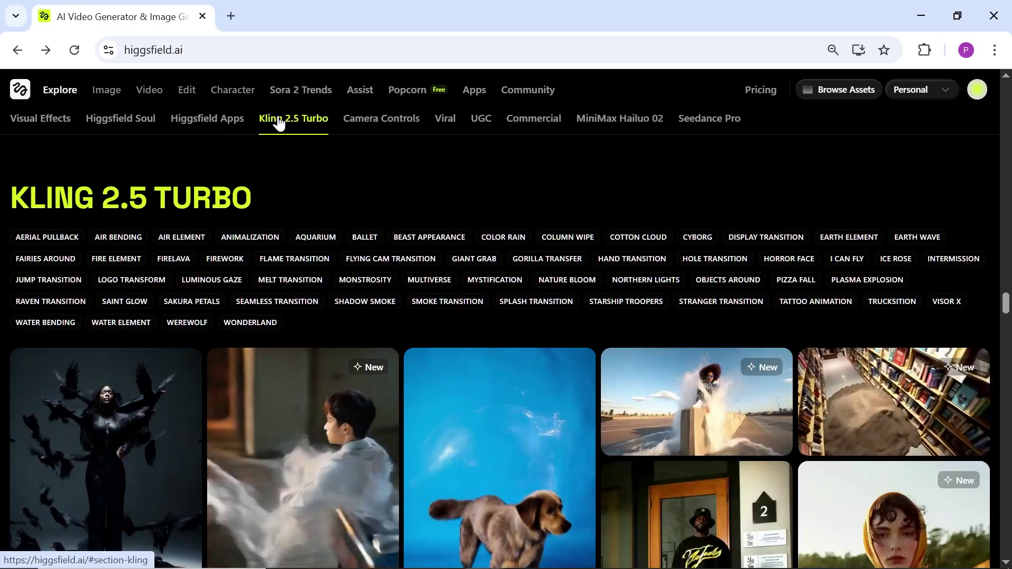
left_click(373, 122)
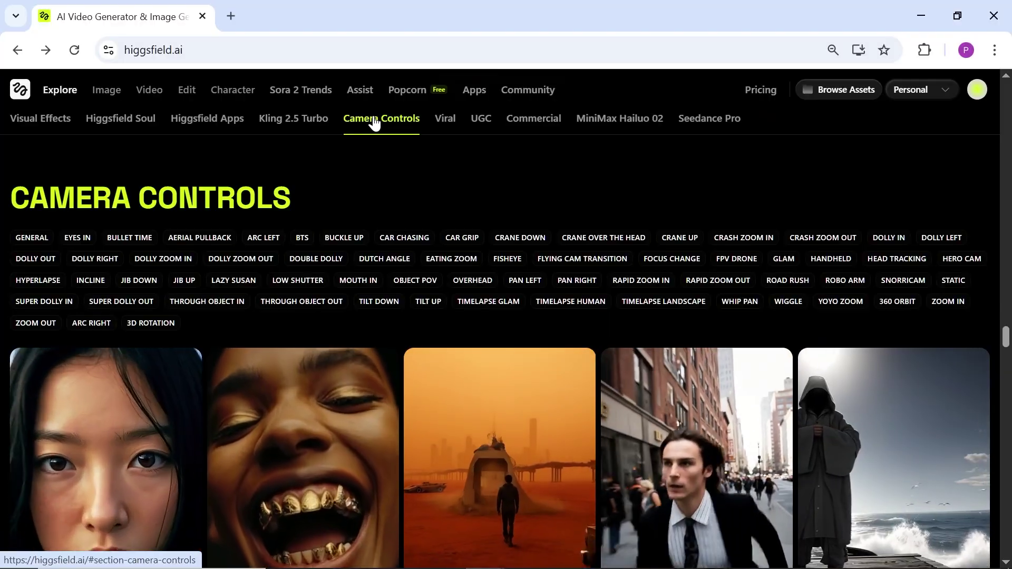
- Continue through Viral, UGC, Commercial, MiniMax Hailuo 02 and Seedance Pro, then return to the top
left_click(445, 120)
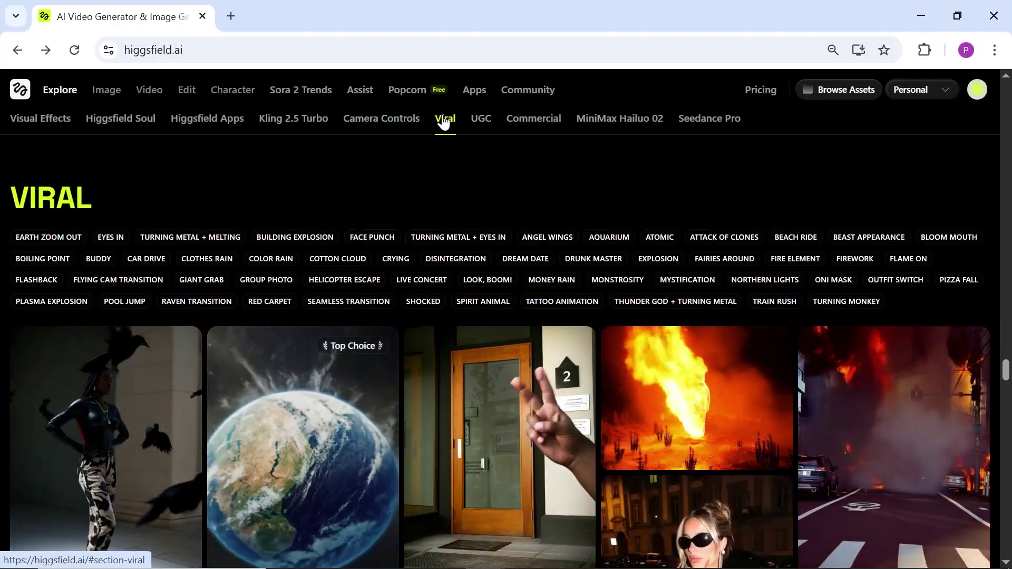
left_click(482, 126)
left_click(534, 121)
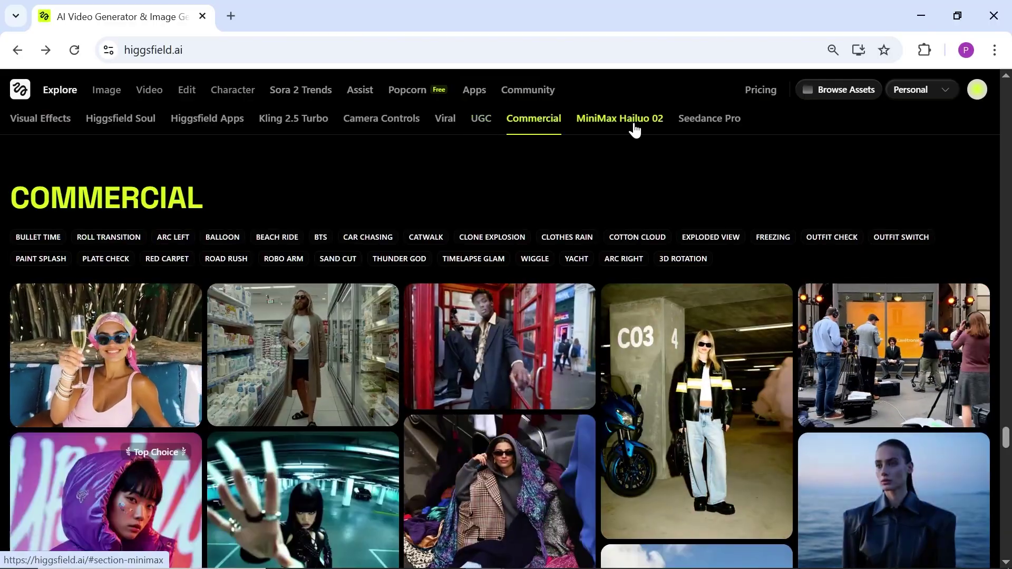
left_click(635, 130)
left_click(707, 126)
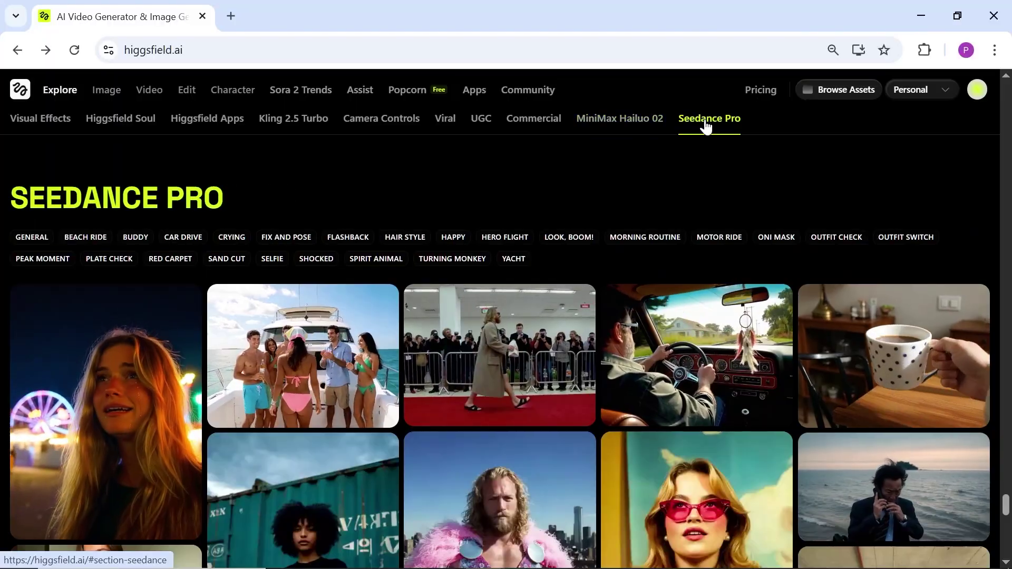
key("Home")
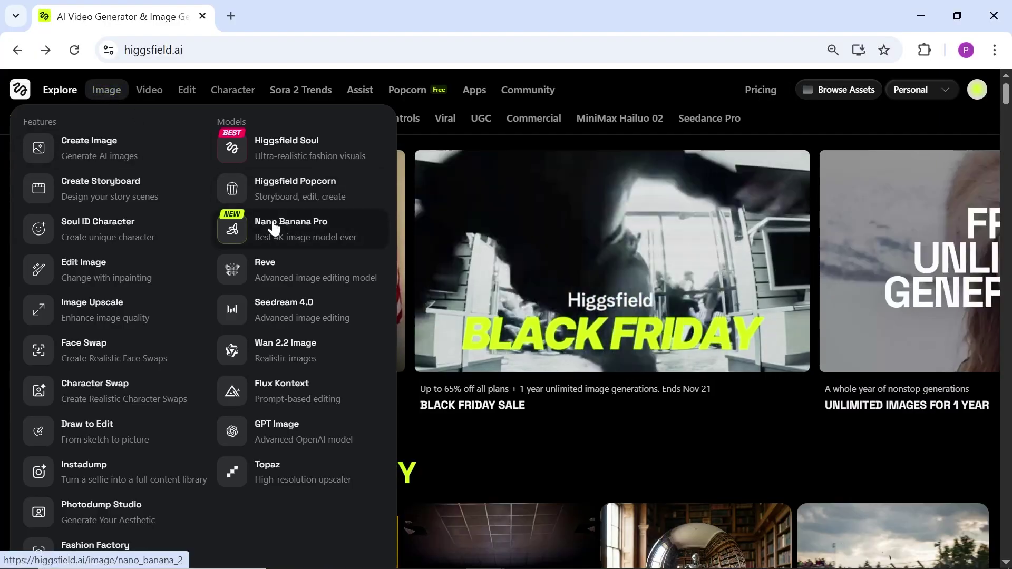
- Open the Nano Banana Pro image generator, keeping Nano Banana Pro as the model
left_click(273, 225)
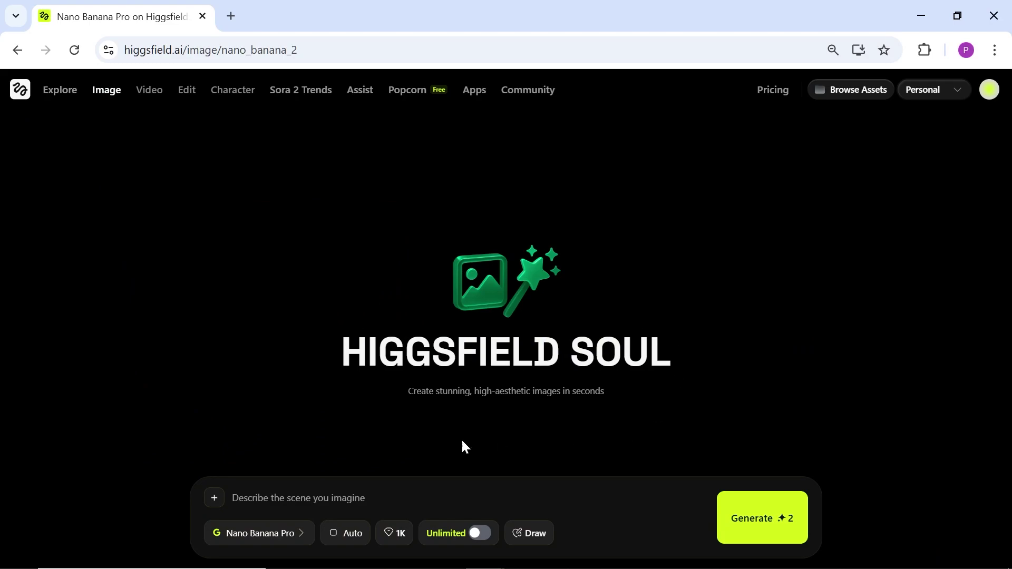
left_click(239, 536)
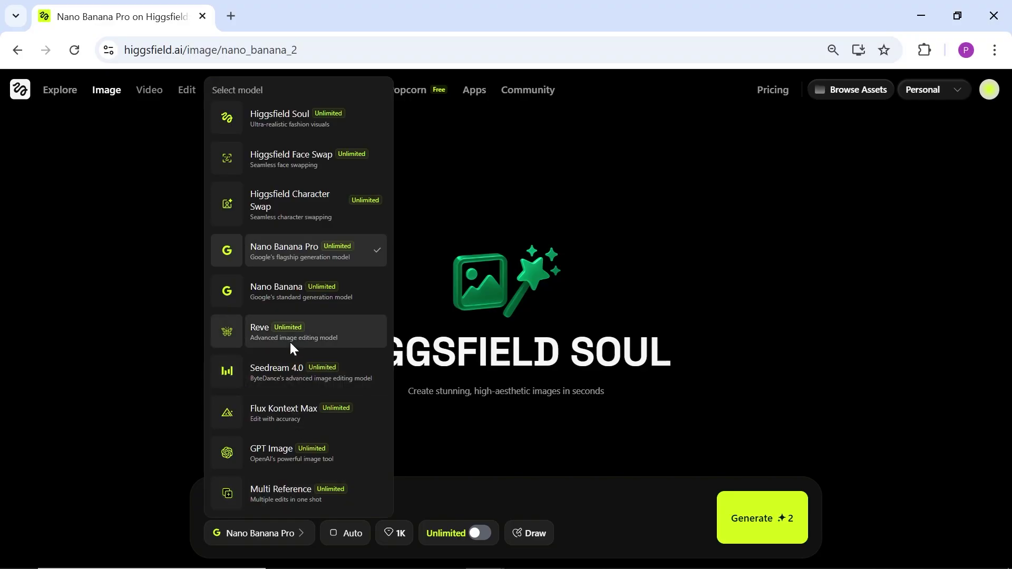
left_click(439, 497)
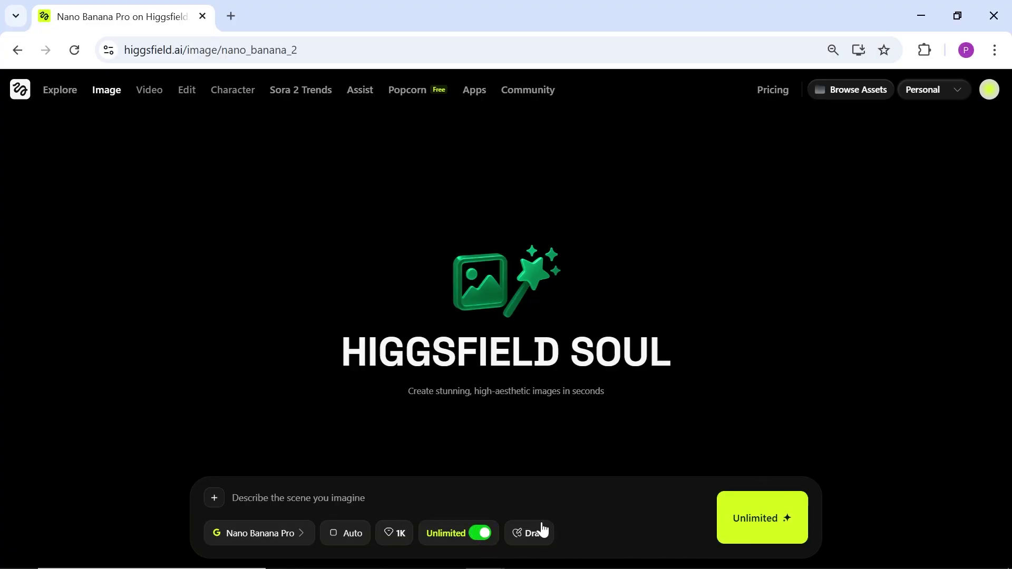
- Turn on Unlimited, set quality to 2K, and paste the night yellow taxi prompt
left_click(478, 535)
left_click(351, 533)
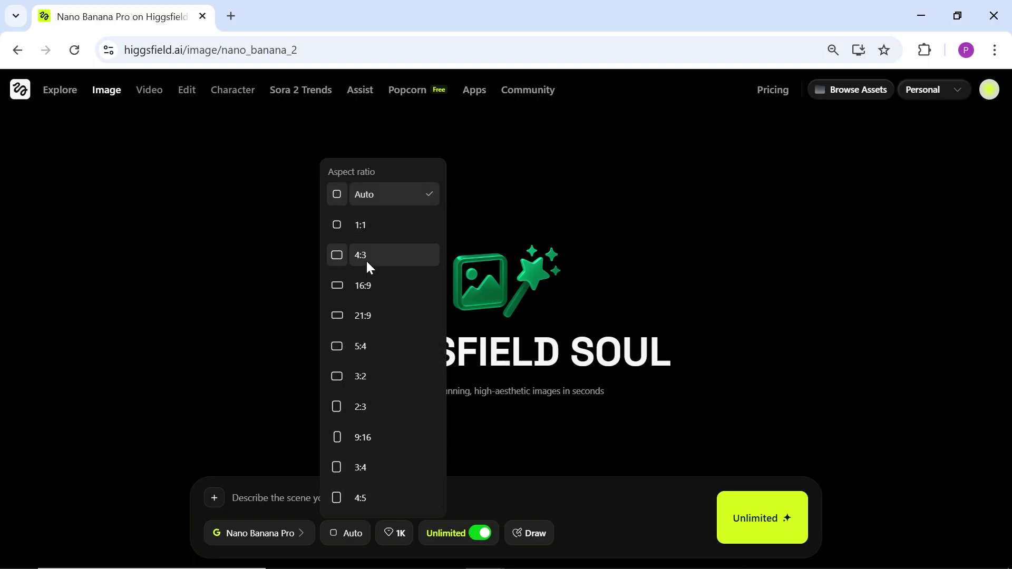
left_click(395, 534)
left_click(395, 533)
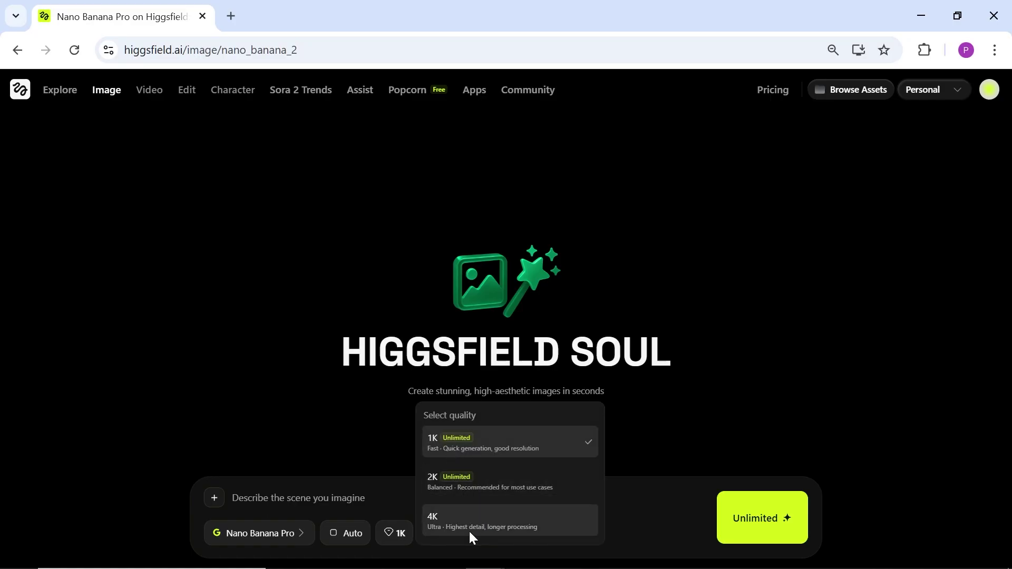
left_click(459, 481)
left_click(373, 499)
type("Ultra realistic cinematic photo of Dwayne Johnson driving a modern yellow taxi at night, wearing casual driver clothes, Sydney Sweeney sitting in the back seat casually, city street lights reflecting on car windows, natural skin texture, realistic interior car lighting, candid photography style, shallow depth of field")
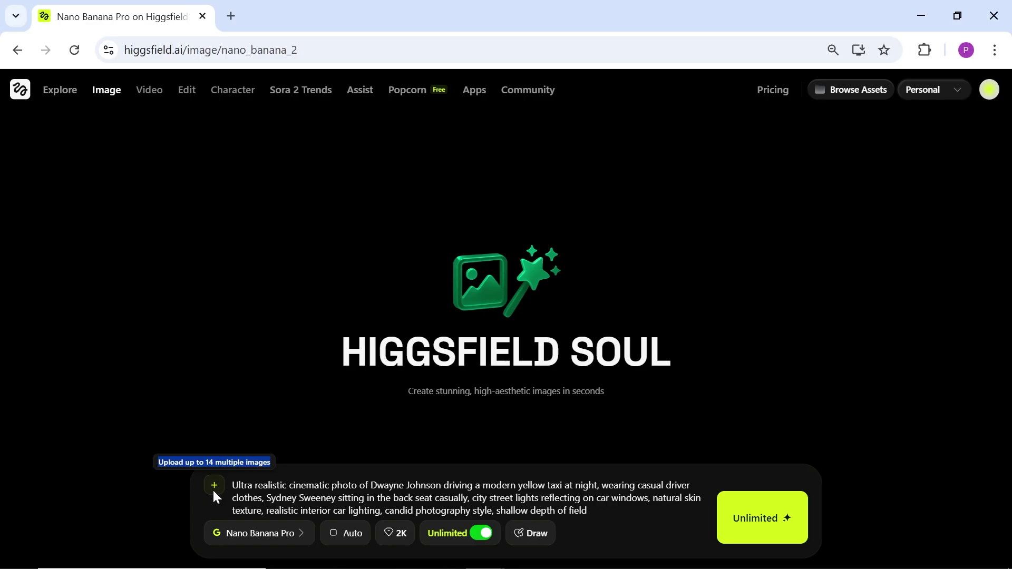
- Generate the 16:9 night taxi image in Unlimited mode
left_click(766, 518)
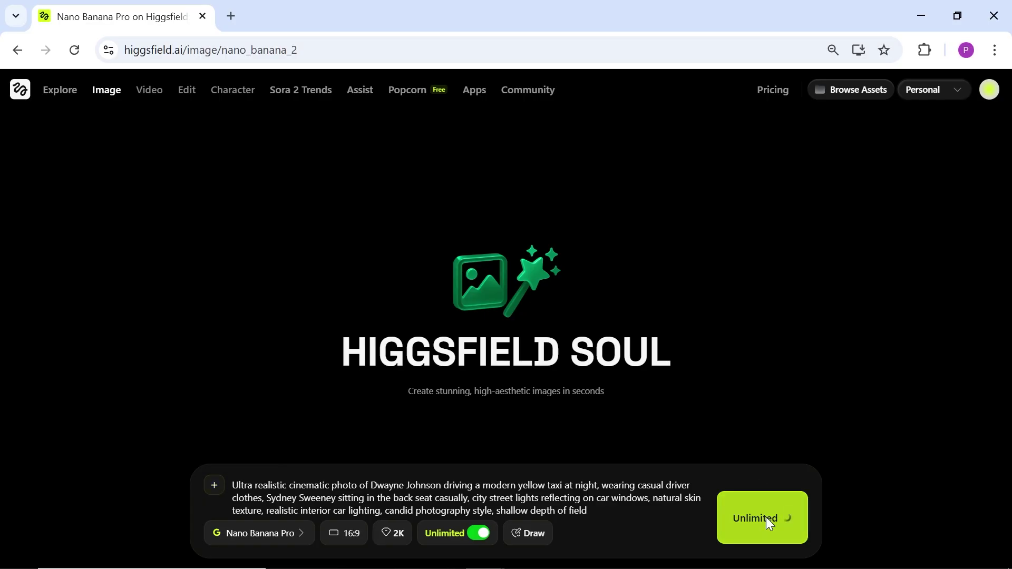
- Inspect the finished taxi image full screen and its prompt, then load it into the video generator
left_click(130, 169)
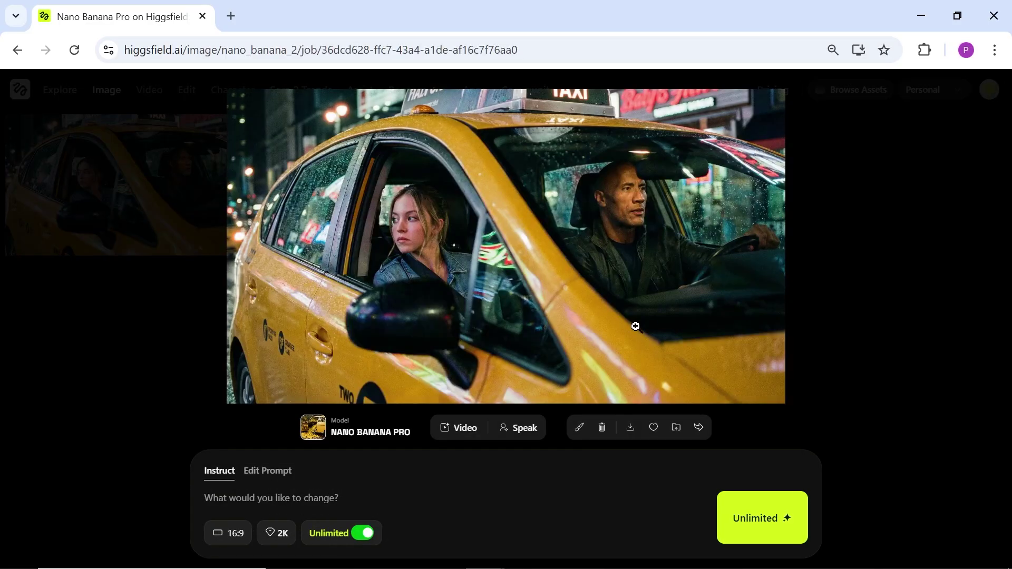
left_click(475, 277)
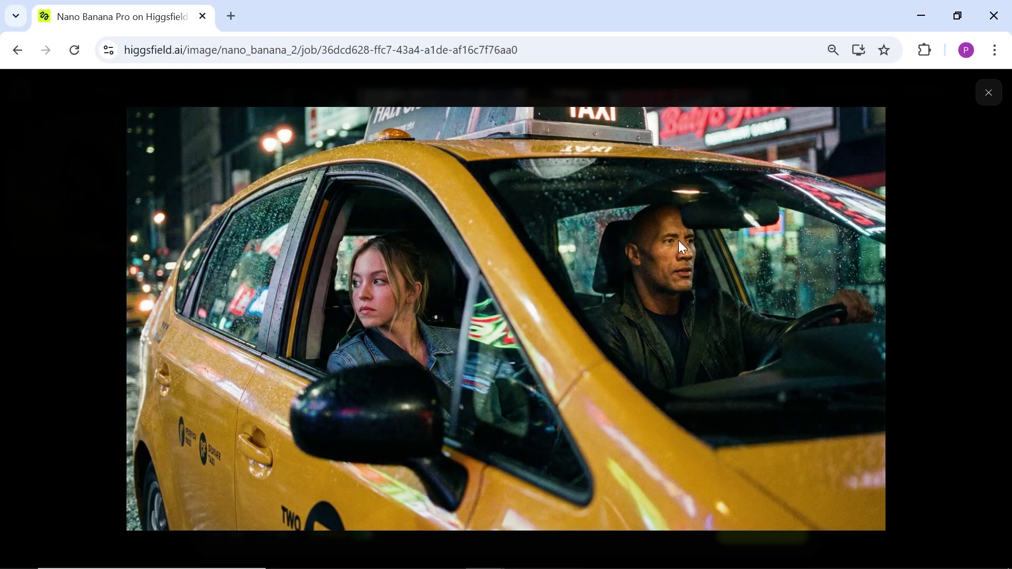
left_click(642, 373)
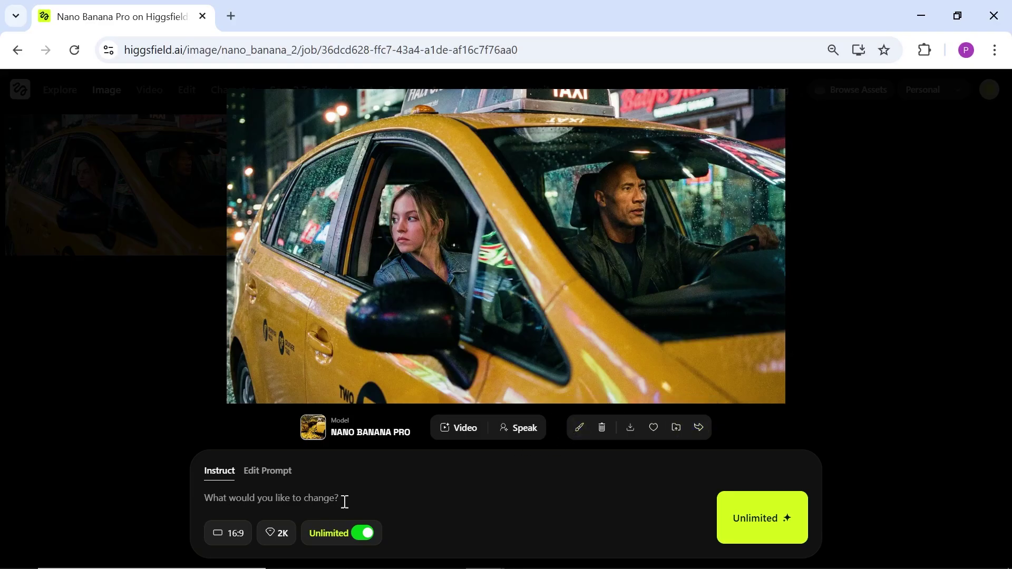
left_click(257, 473)
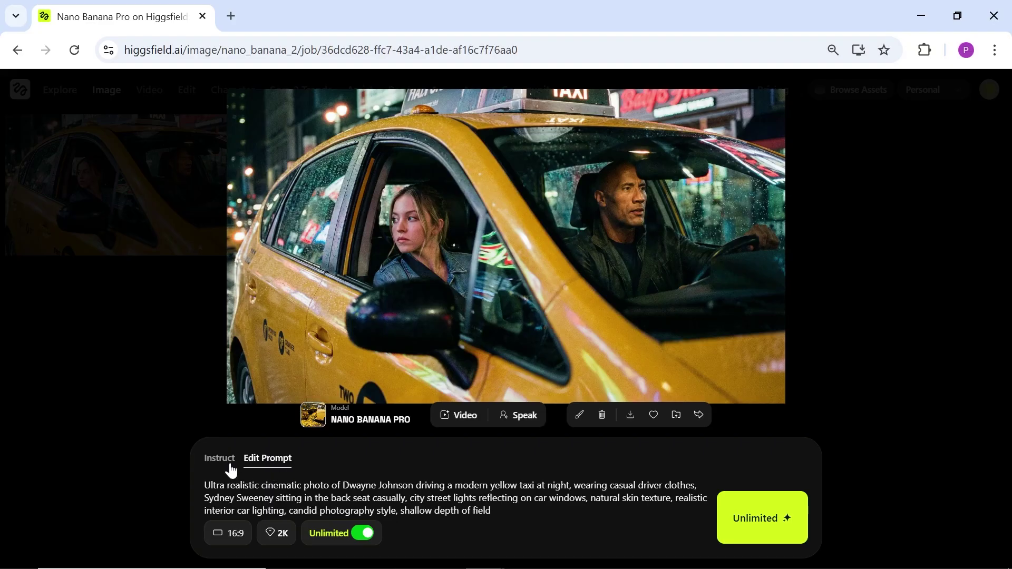
left_click(464, 428)
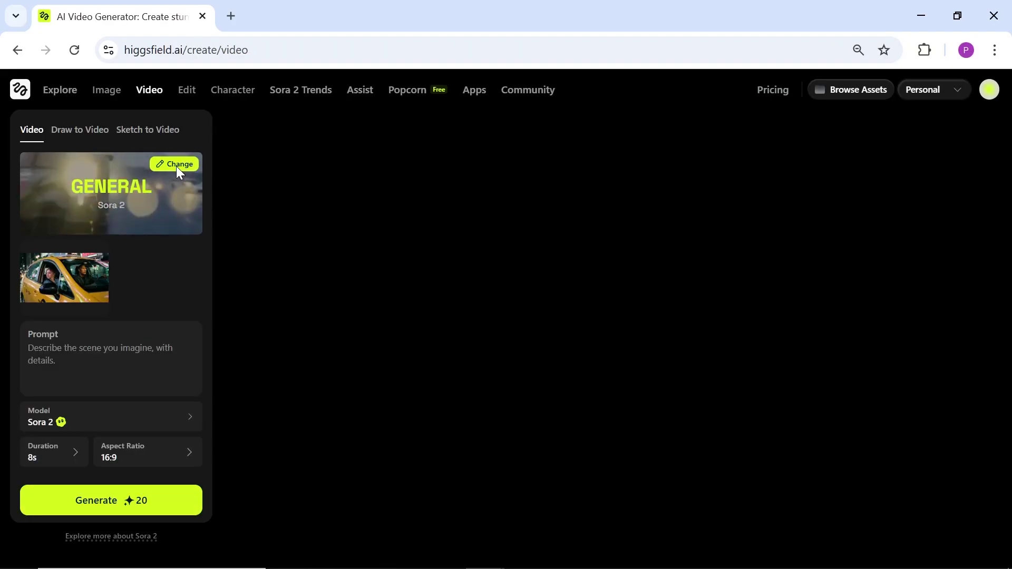
- Compare motion presets for Higgsfield, Minimax, Kling, Wan 2.5, Veo3, Seedance and Wan 2.2
left_click(177, 165)
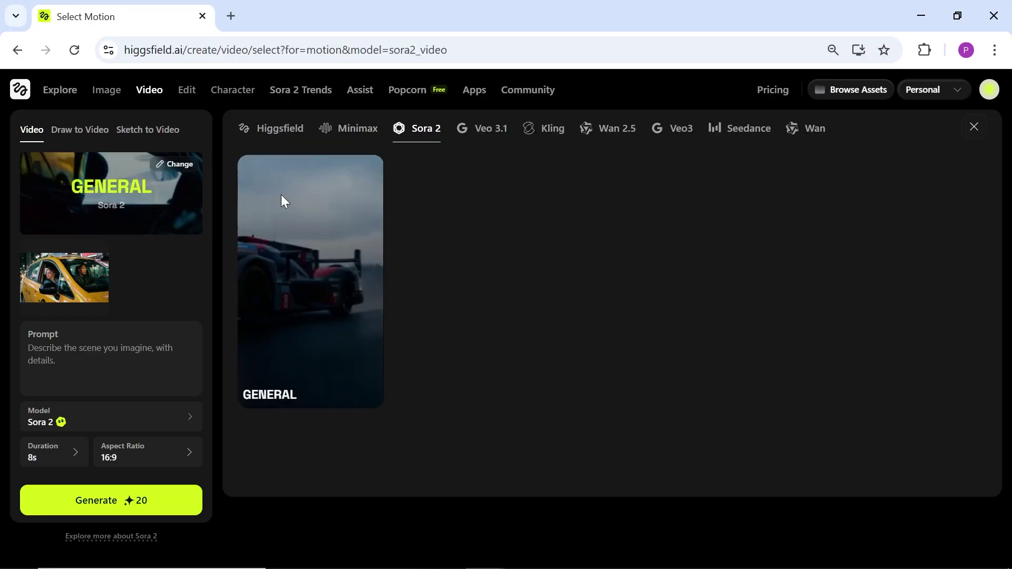
left_click(285, 128)
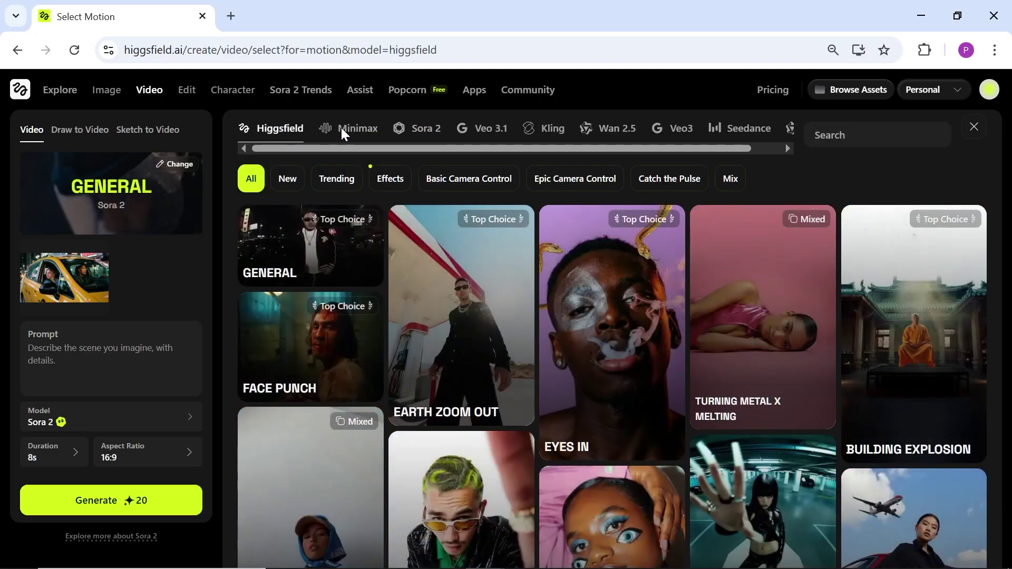
left_click(341, 128)
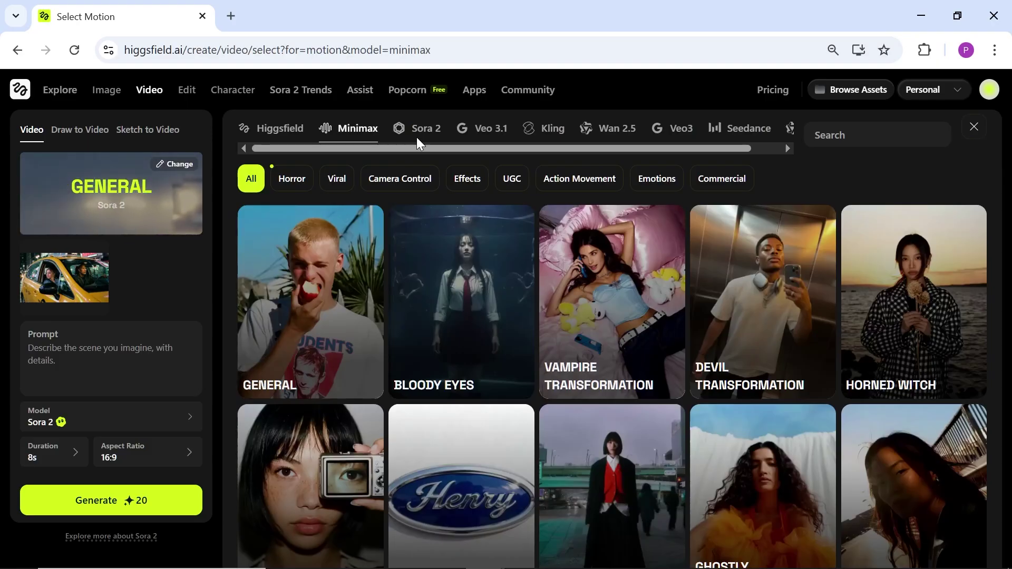
left_click(548, 129)
left_click(611, 130)
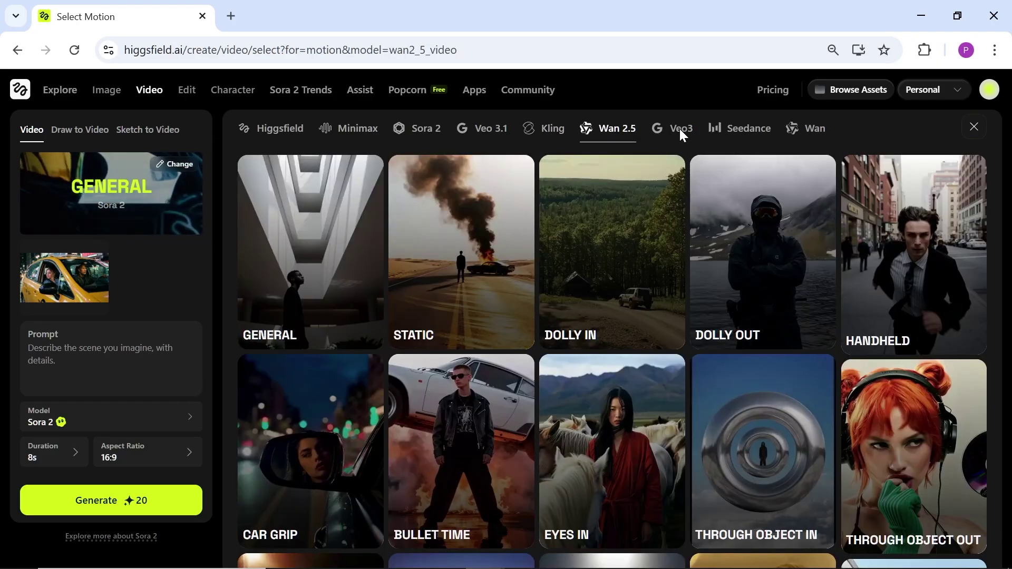
left_click(680, 132)
left_click(748, 131)
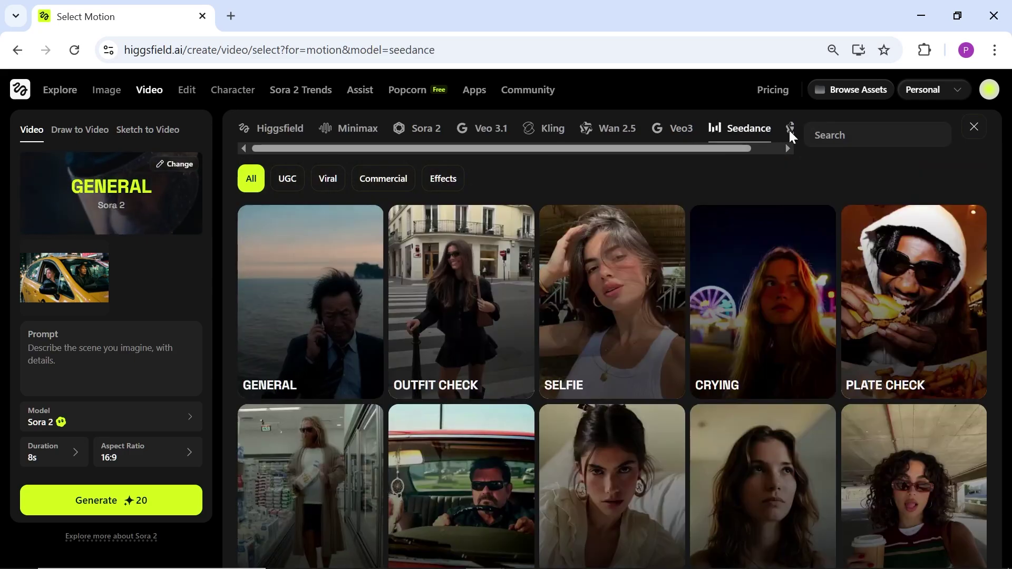
left_click(789, 131)
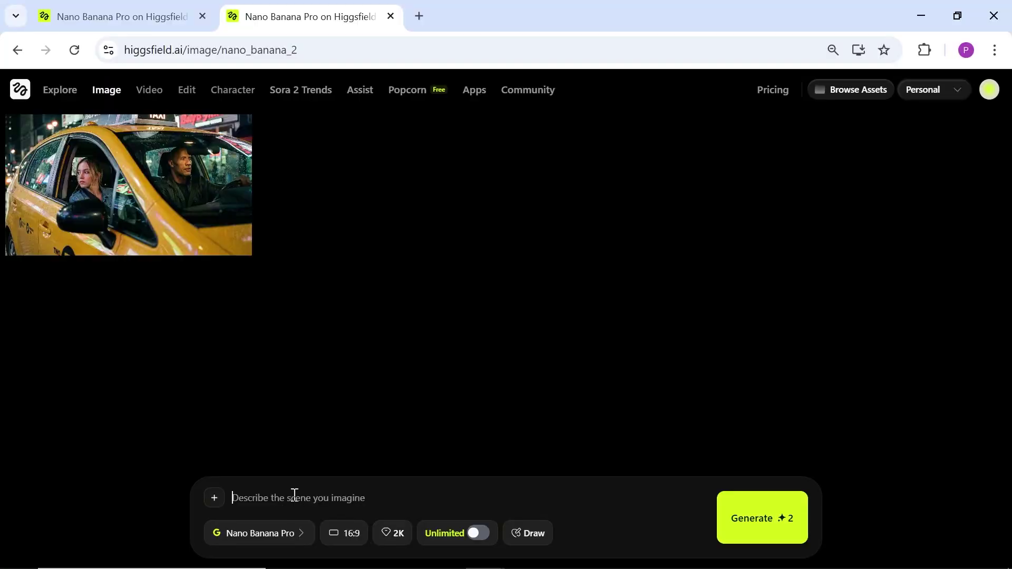
- Paste the subway prompt and reference image, and generate the subway image
type("Ultra realistic photo of Cristiano Ronaldo and Selena Gomez sitting next to each other inside an old subway train, both casually looking at their phones, normal daily clothing, natural skin texture, real-life lighting, shallow depth of field, unstaged candid photography style")
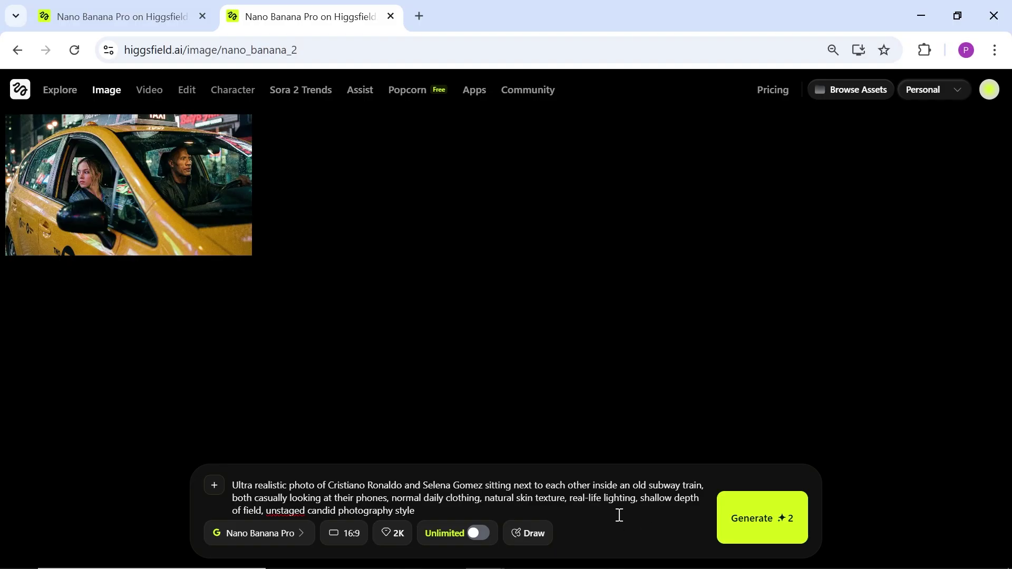
key("ctrl+v")
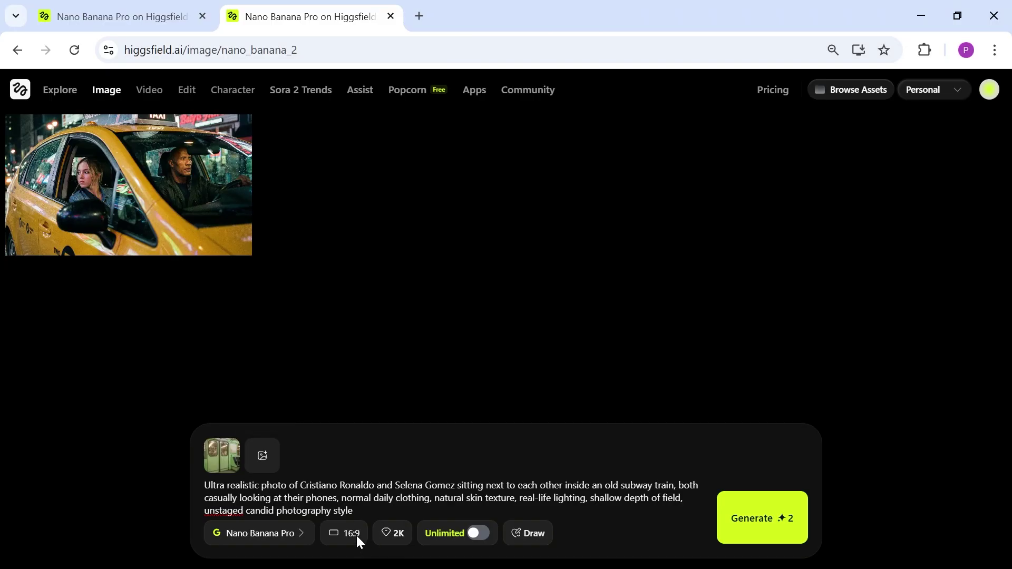
left_click(770, 525)
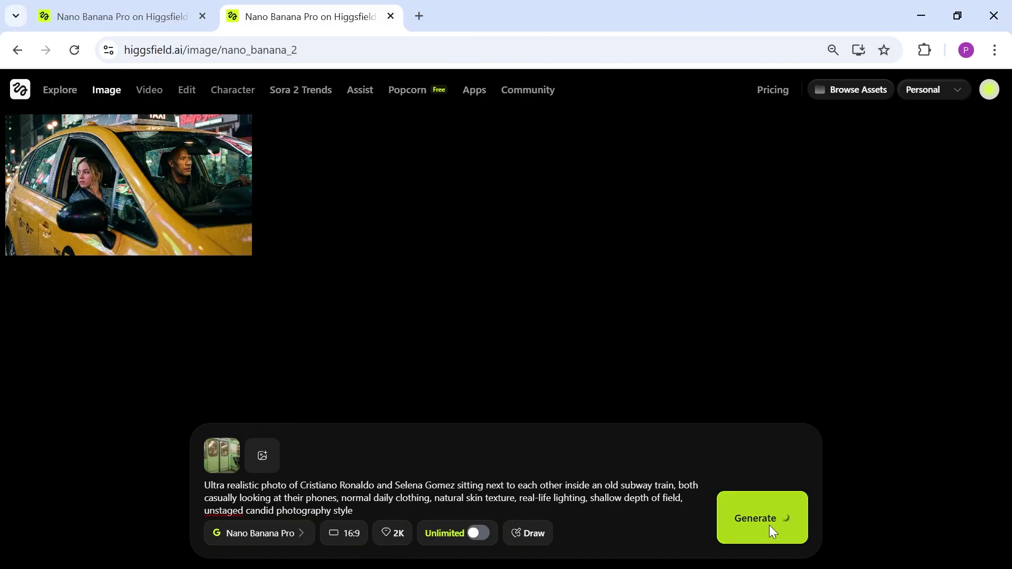
- View the new subway image full size, then close it
left_click(191, 200)
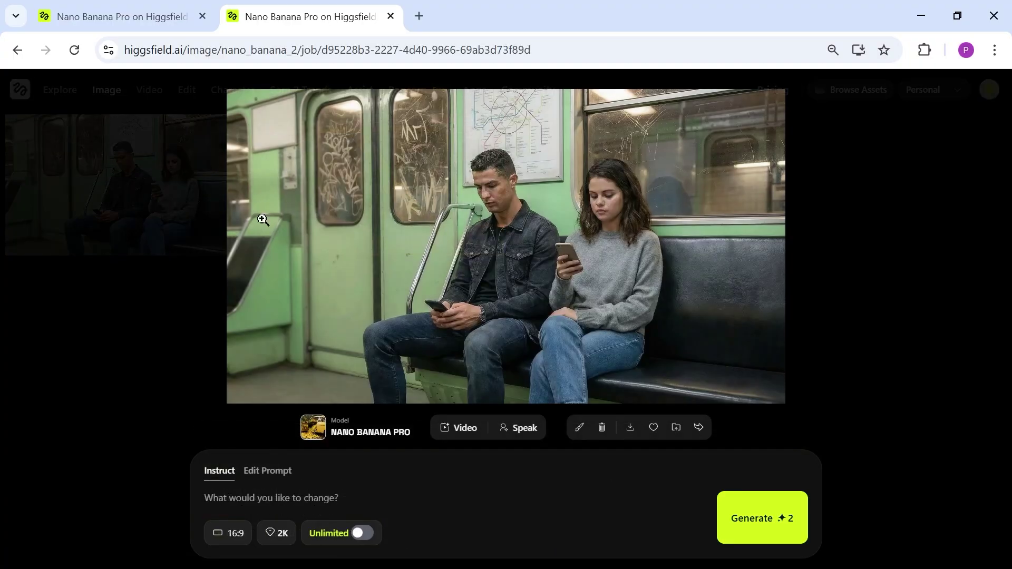
left_click(582, 288)
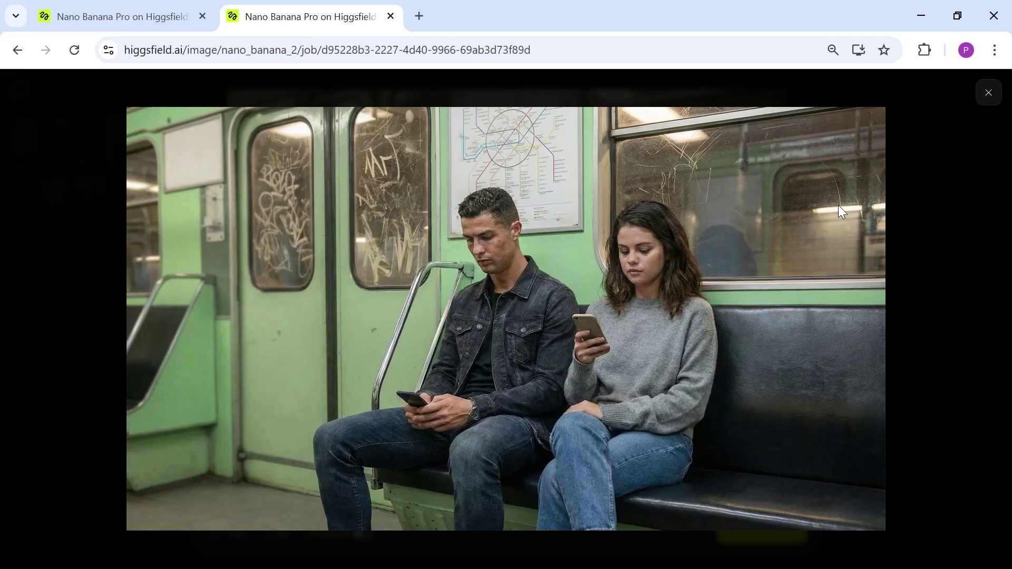
left_click(988, 94)
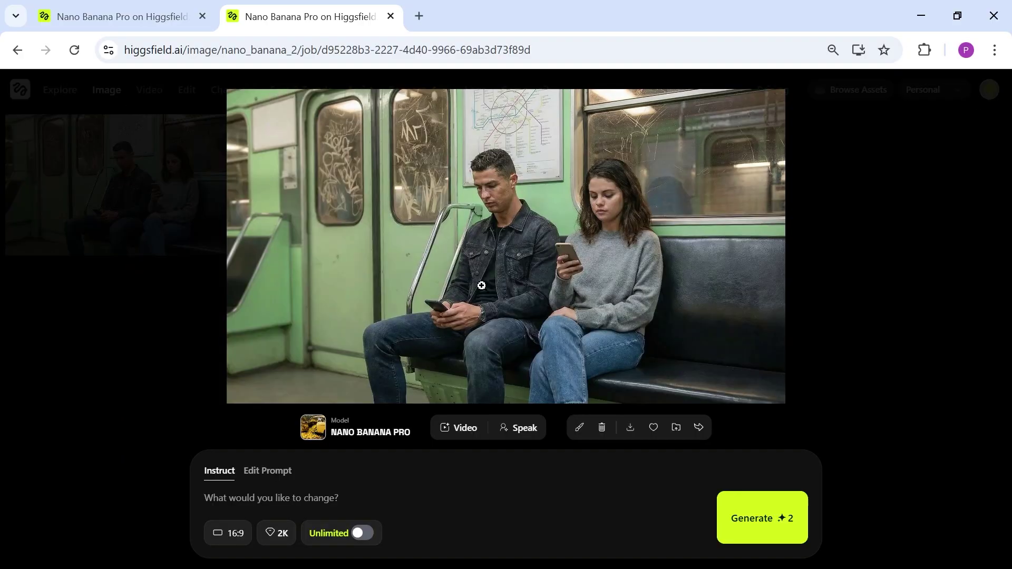
- Edit the subway image with 'They are laughing together' and view the result full size
left_click(298, 498)
type("They are laughing together")
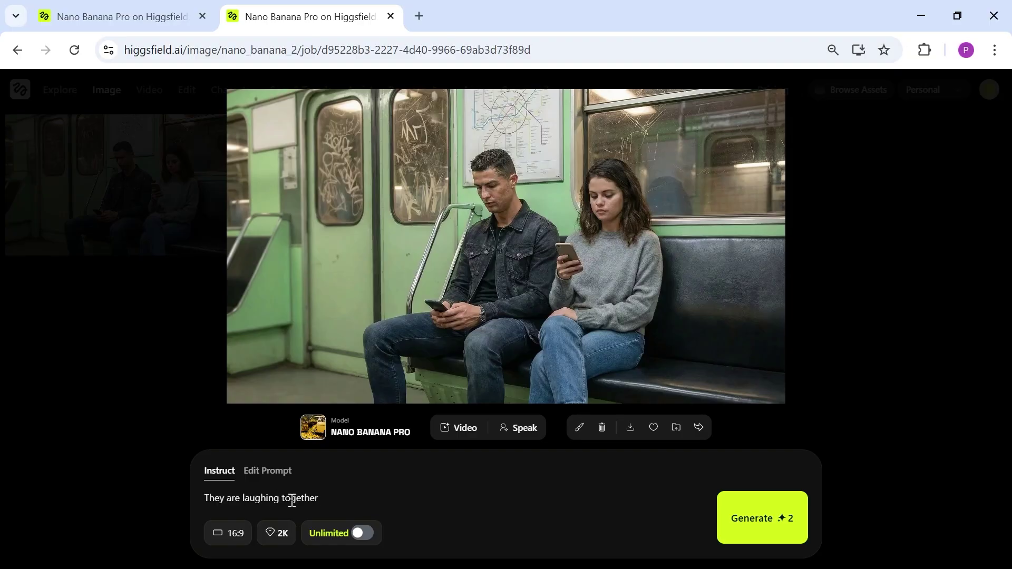
left_click(744, 535)
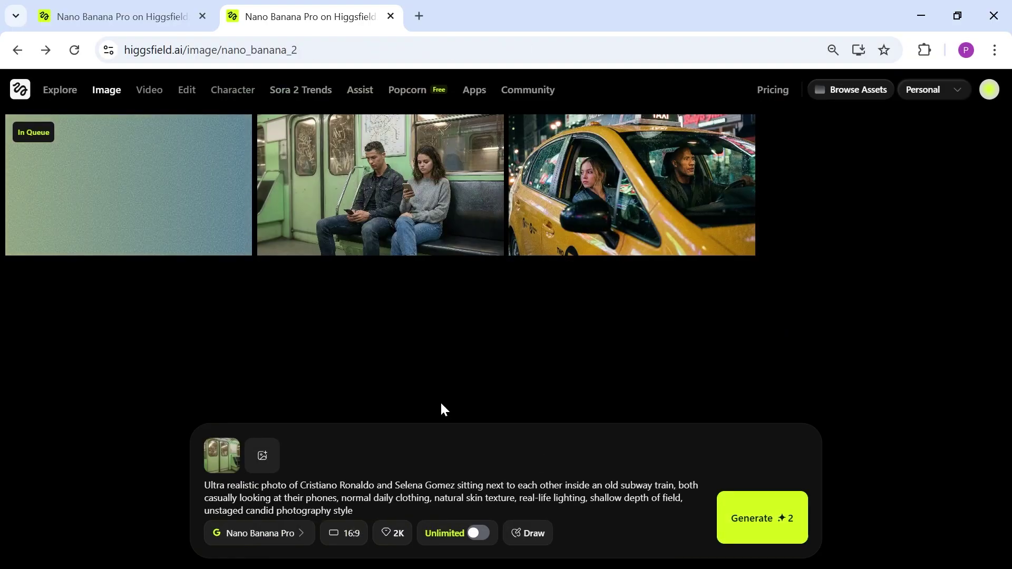
left_click(162, 191)
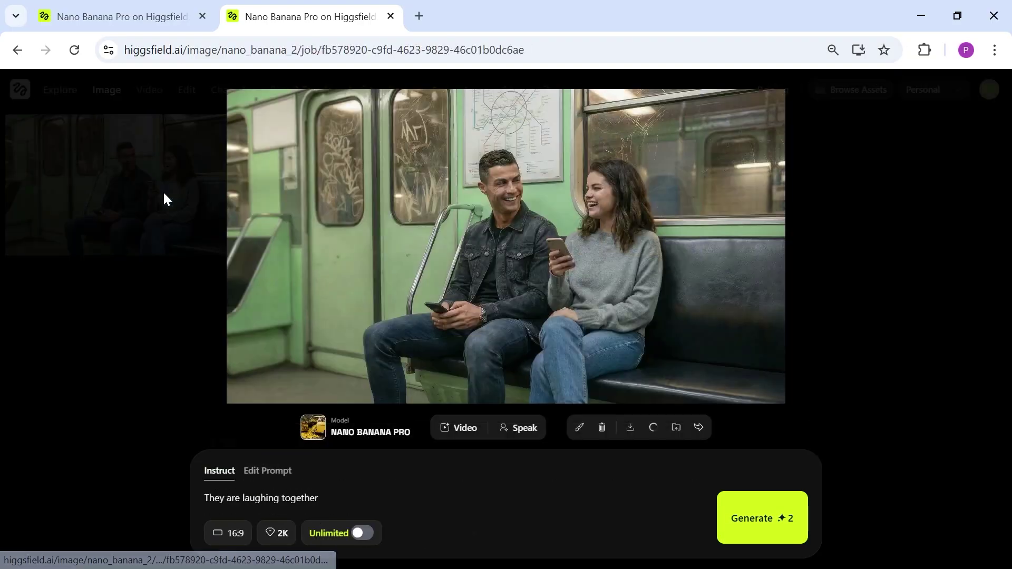
left_click(478, 300)
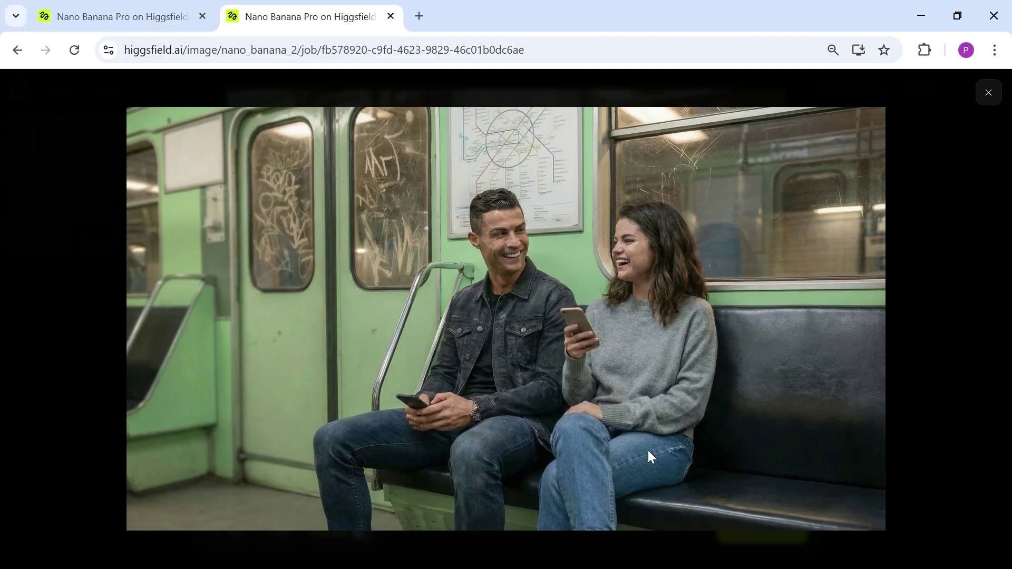
- Return to the home page, open the Nano Banana Pro gallery and preview the Trump Spotify album post
key("alt+Left")
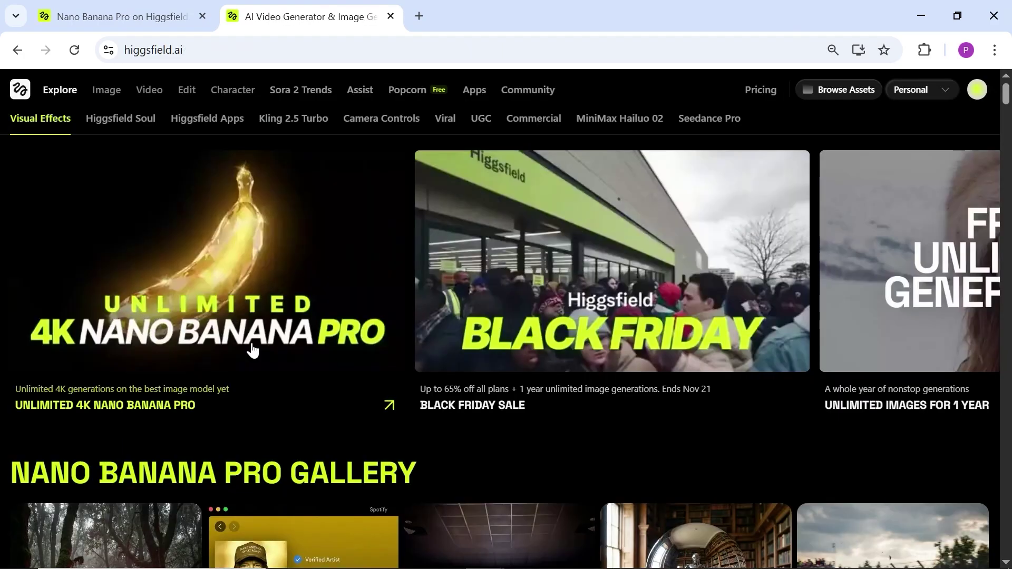
scroll(268, 349, "down", 3)
left_click(246, 320)
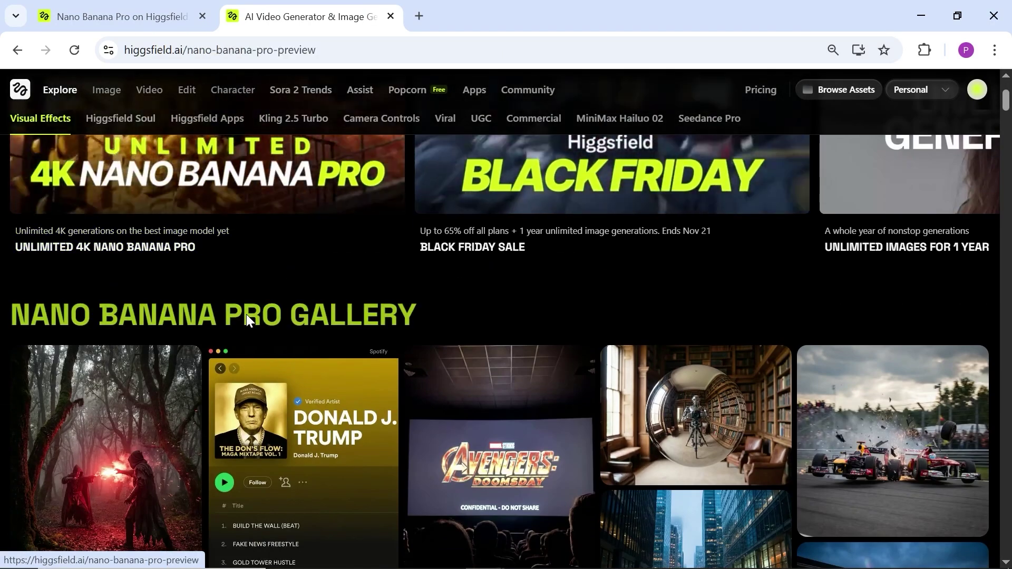
scroll(809, 270, "down", 3)
scroll(806, 266, "down", 1)
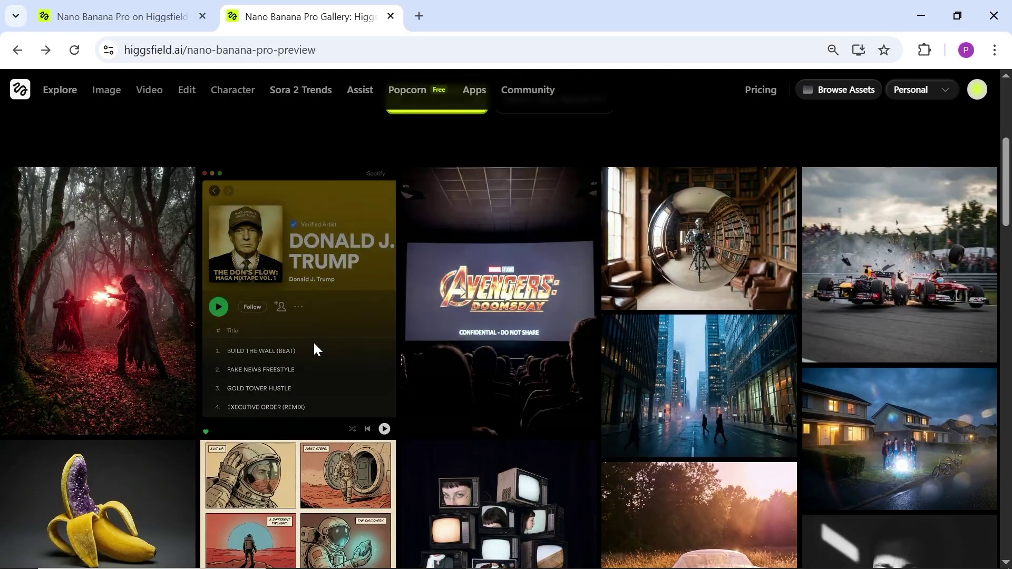
left_click(314, 345)
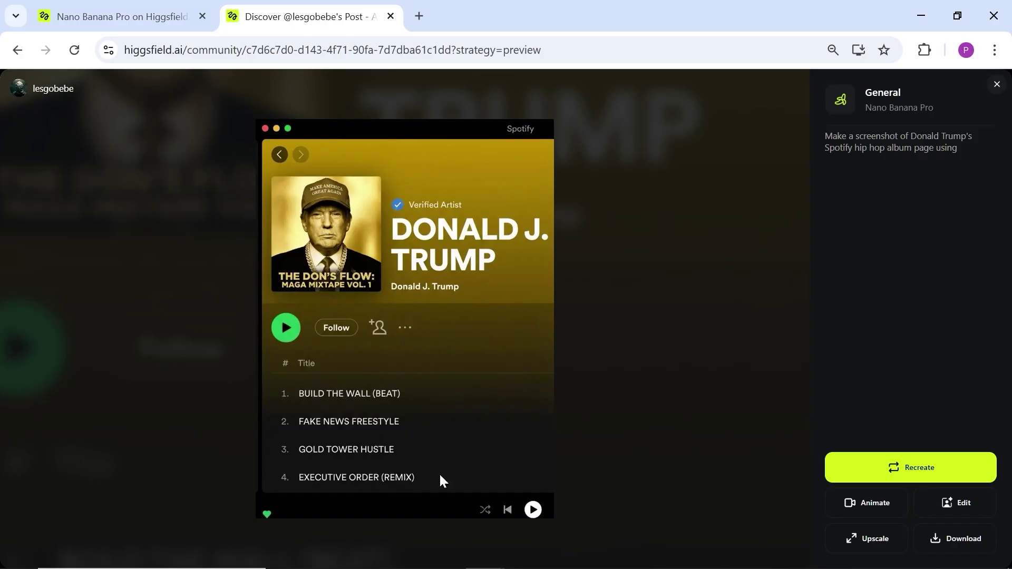
left_click(997, 85)
- Preview the office celebrities and Darth Vader party posts, then open the Abbey Road crossing post
scroll(771, 395, "down", 9)
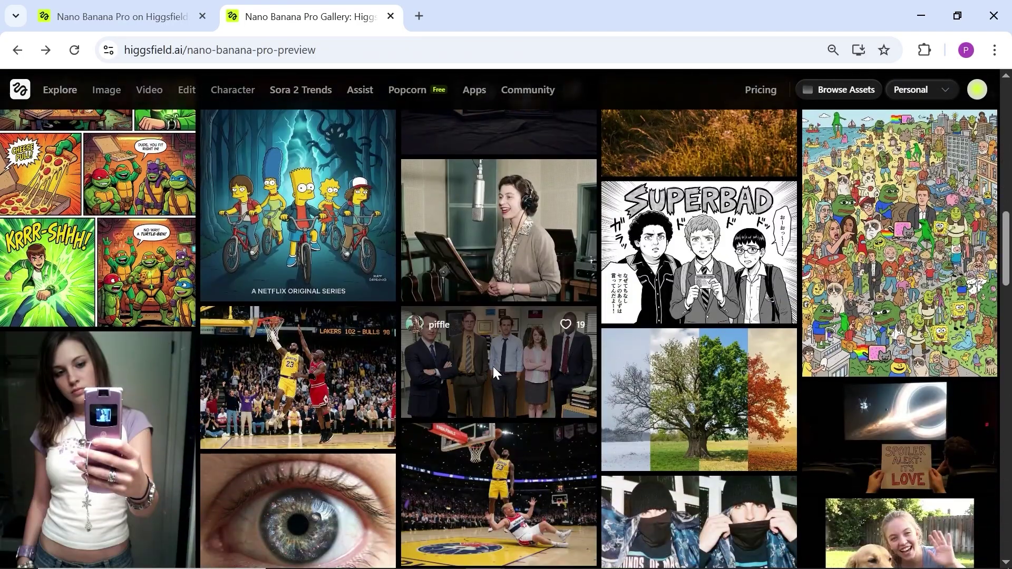
left_click(515, 368)
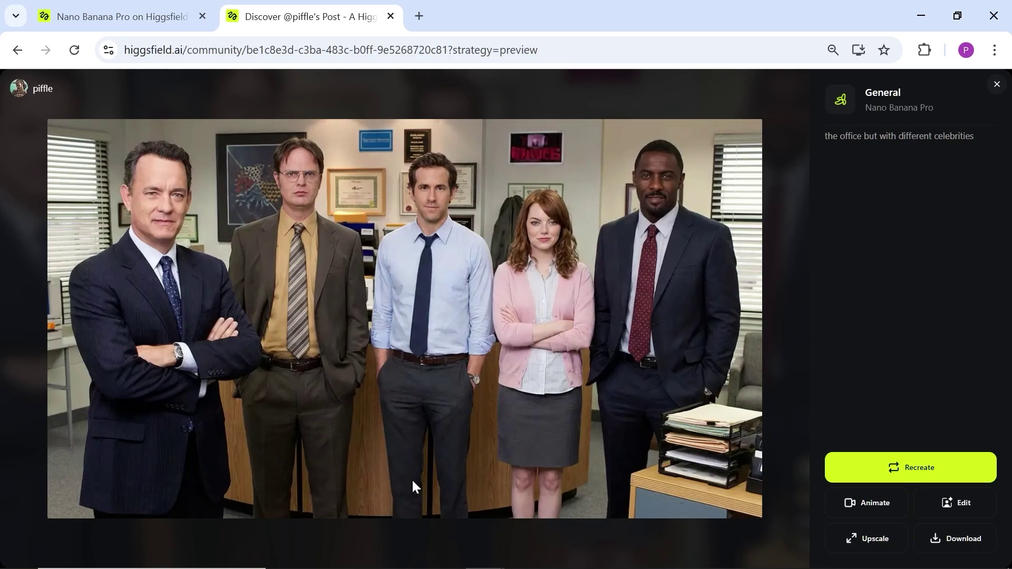
left_click(997, 86)
scroll(925, 441, "down", 15)
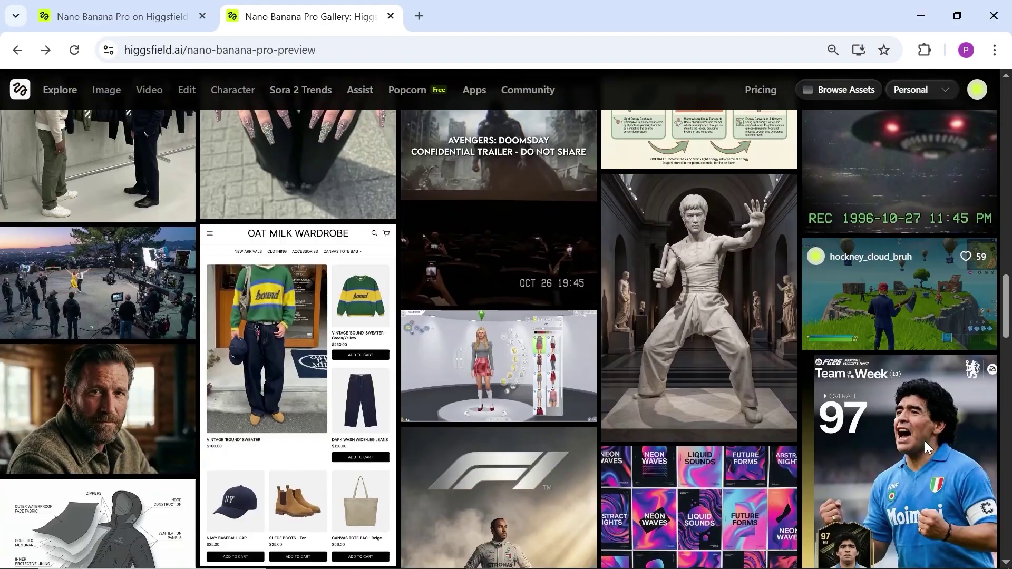
scroll(888, 426, "down", 3)
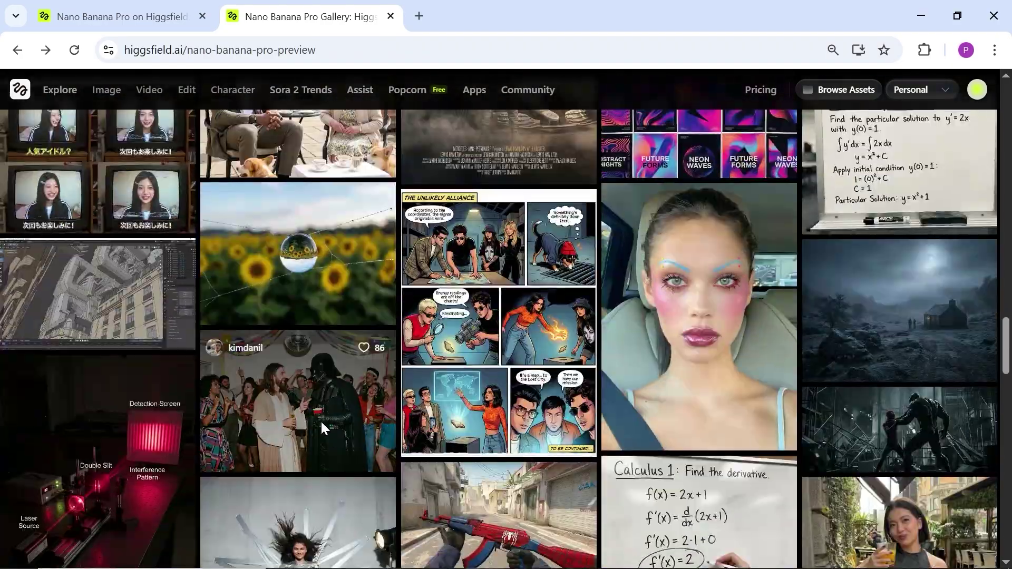
left_click(321, 420)
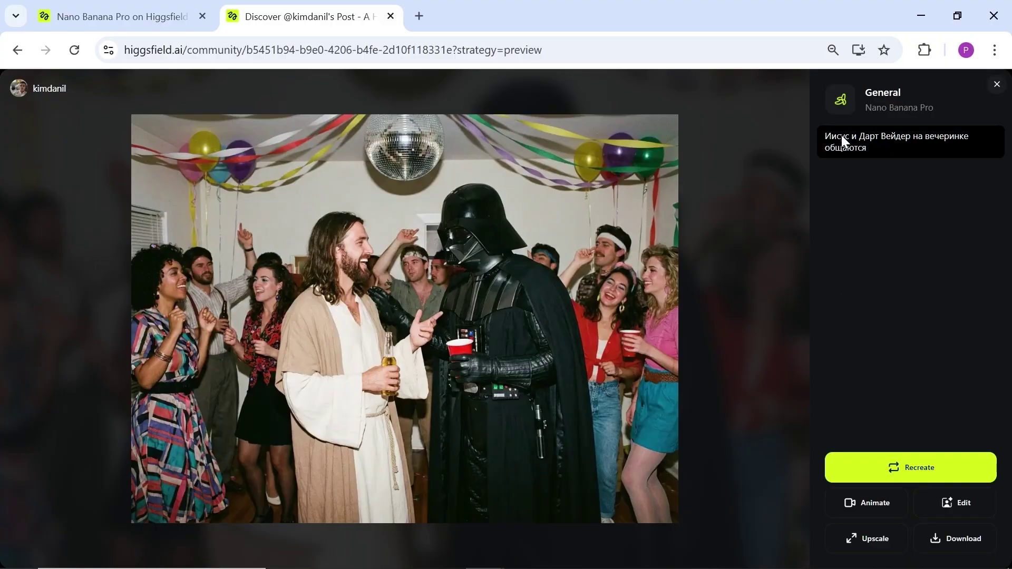
key("alt+Left")
scroll(763, 388, "down", 3)
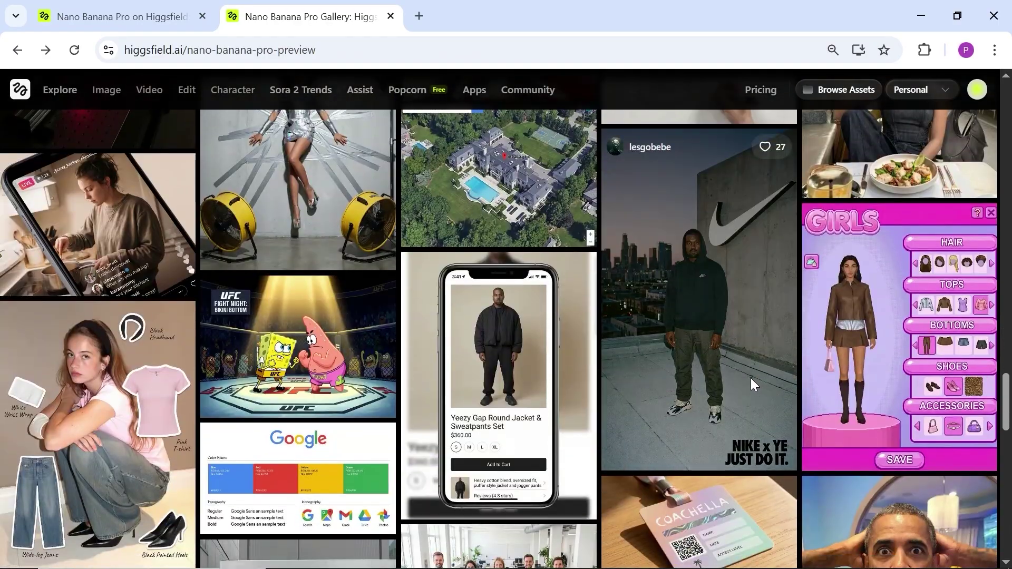
scroll(680, 363, "down", 10)
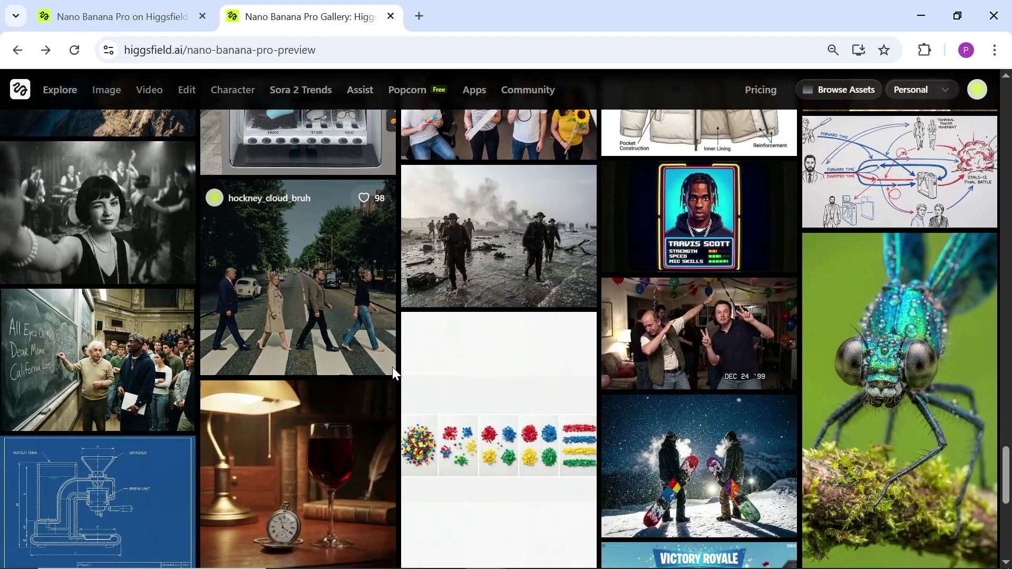
left_click(319, 340)
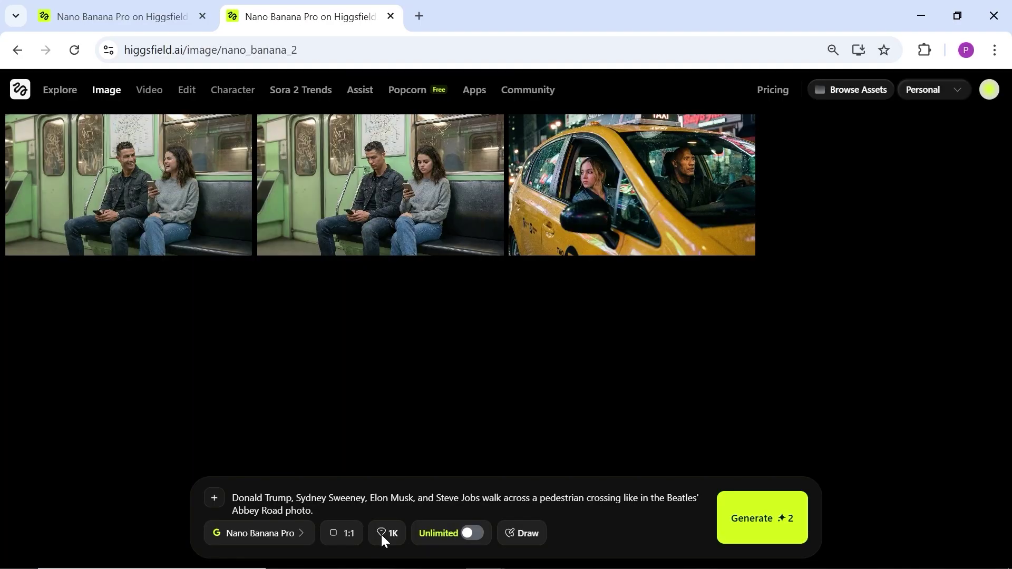
- Generate the Abbey Road image at 2K and 16:9, then start a video from it
left_click(382, 534)
left_click(442, 482)
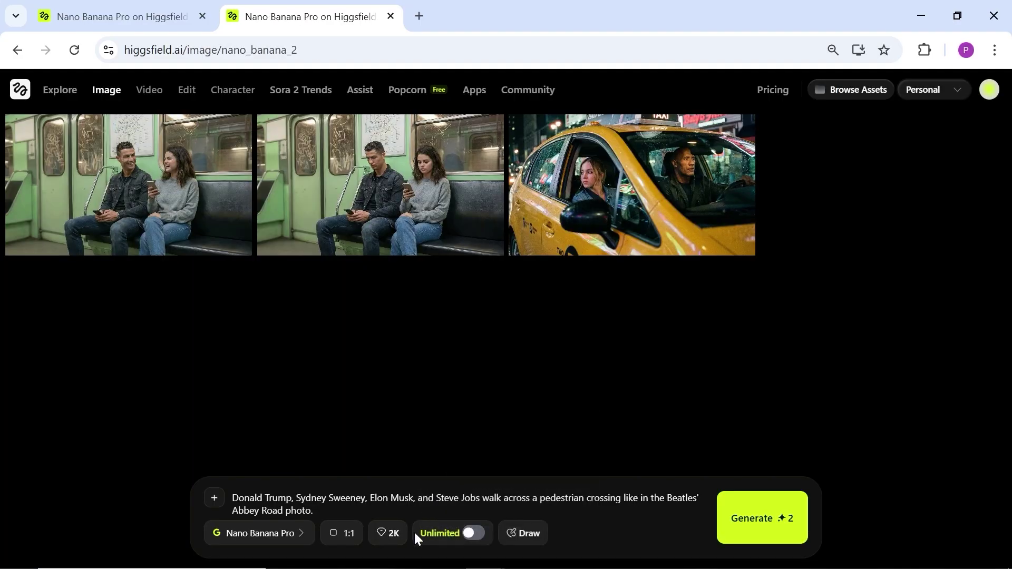
left_click(341, 534)
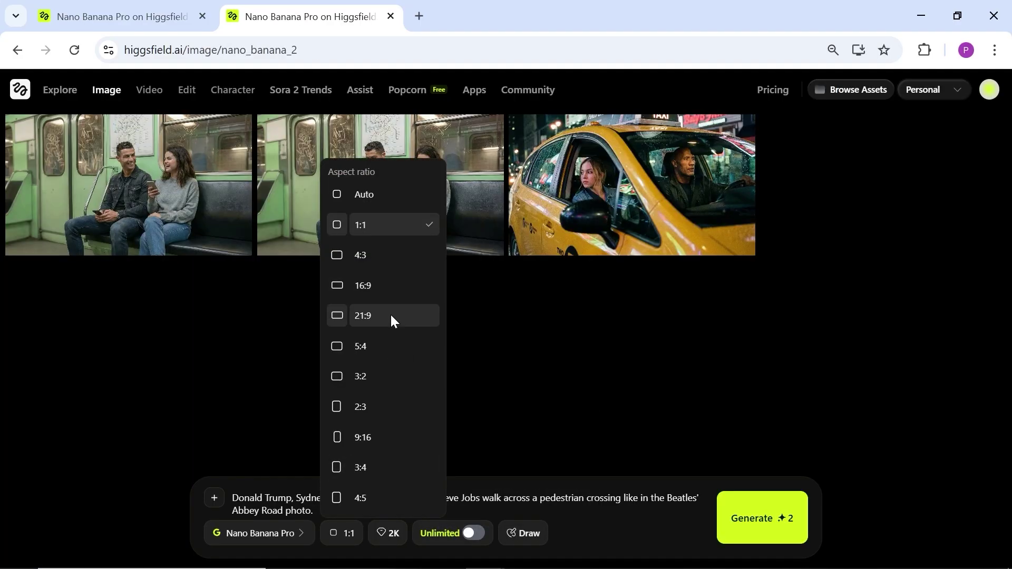
left_click(393, 286)
left_click(761, 523)
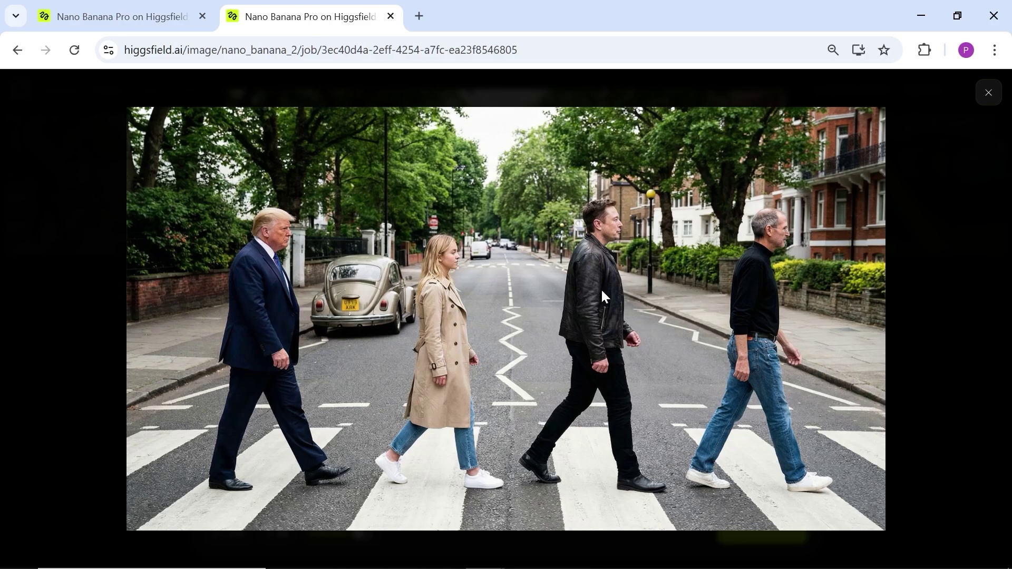
left_click(989, 94)
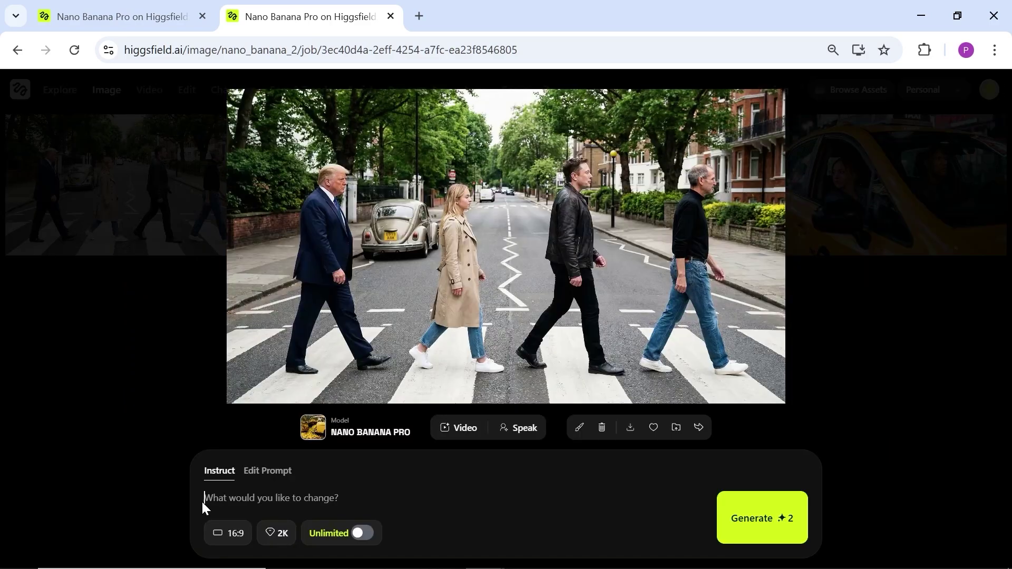
left_click(473, 428)
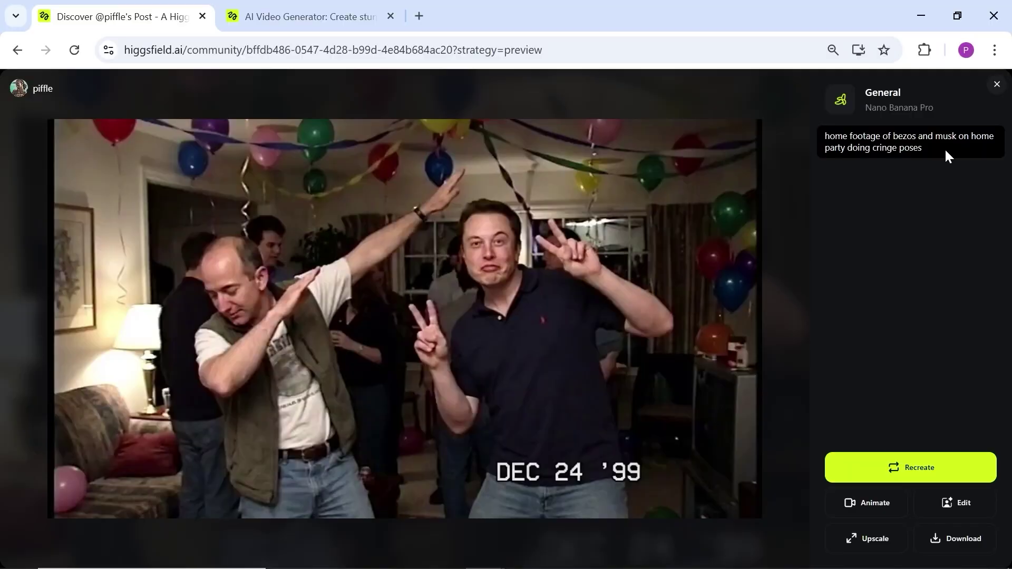
- Recreate the community home-party prompt at 2K quality and generate the image
left_click(919, 476)
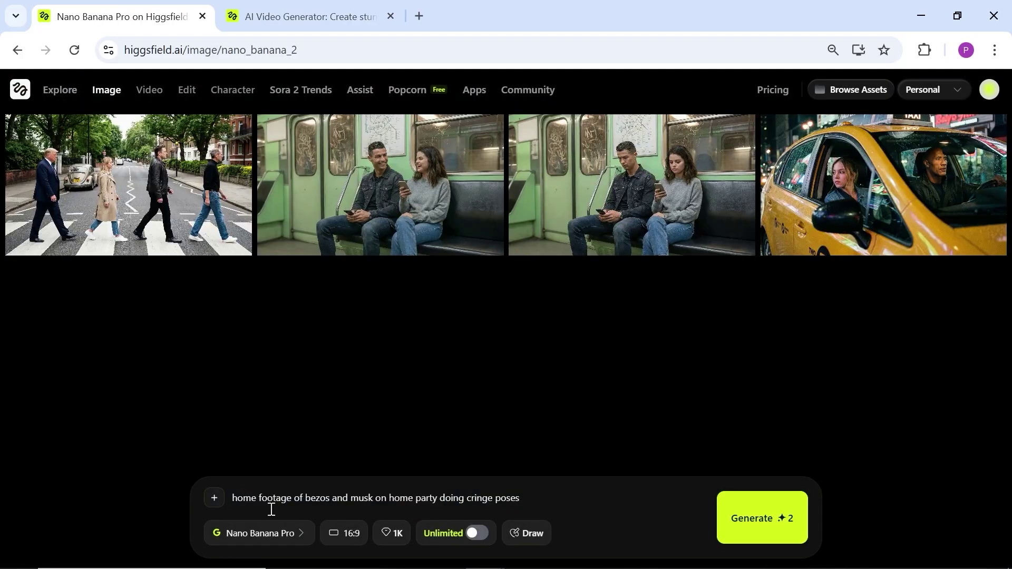
left_click(391, 533)
left_click(438, 478)
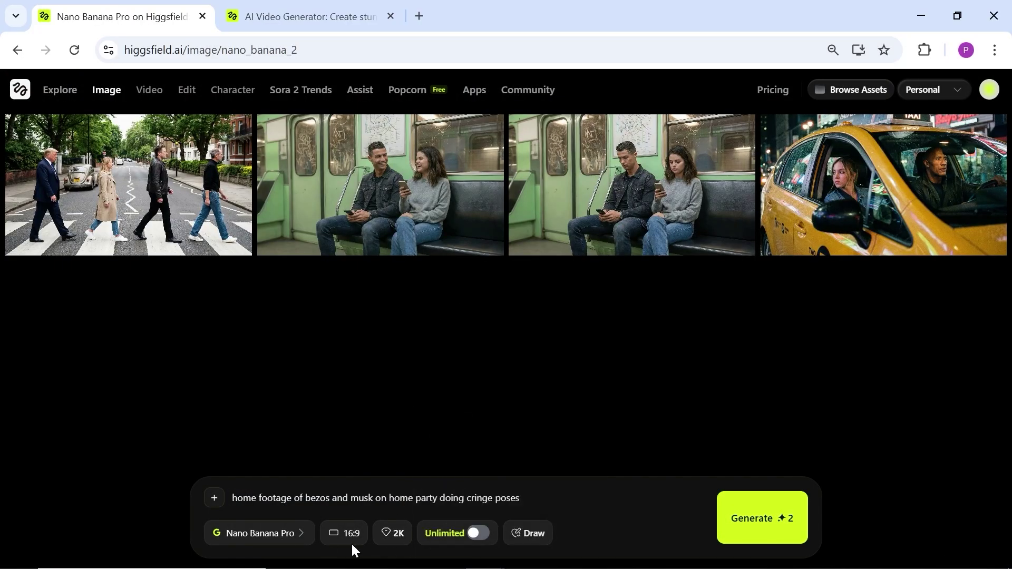
left_click(748, 536)
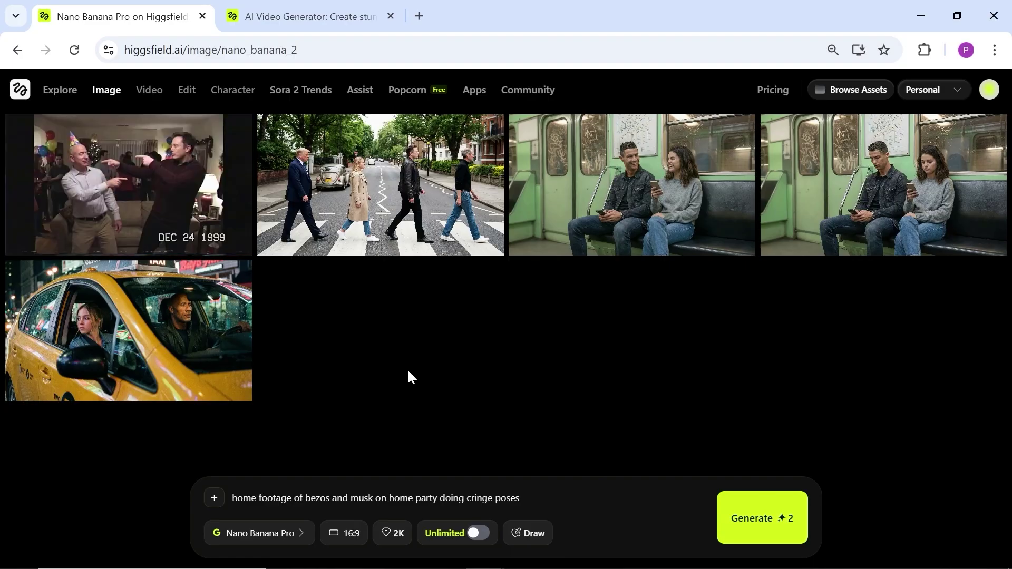
- Open the new home-party image and inspect it at full size
left_click(121, 211)
left_click(573, 268)
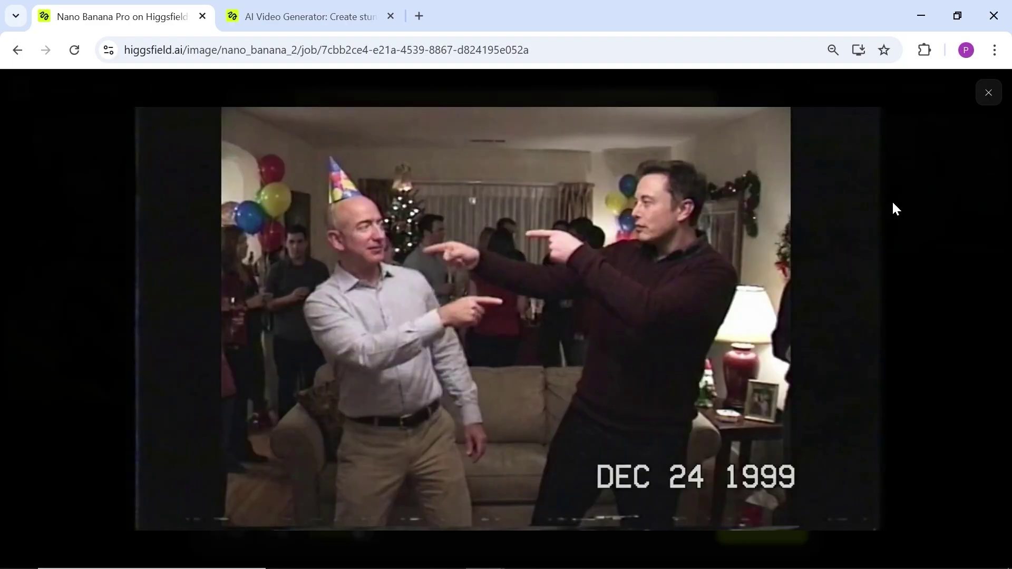
left_click(988, 93)
- Use the party image as the start frame and queue a 10s 1080p Kling 2.5 Turbo video
left_click(463, 425)
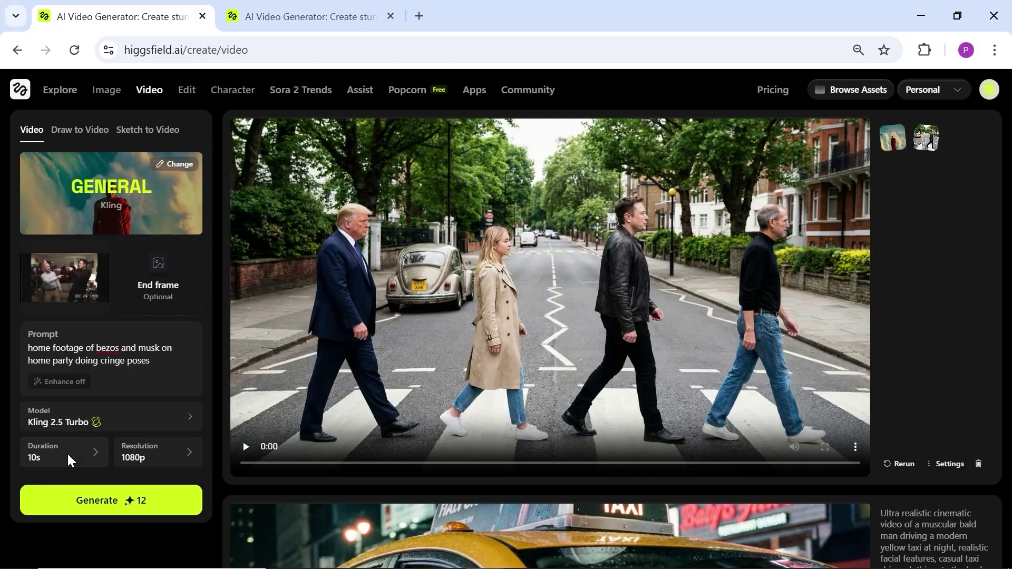
left_click(117, 504)
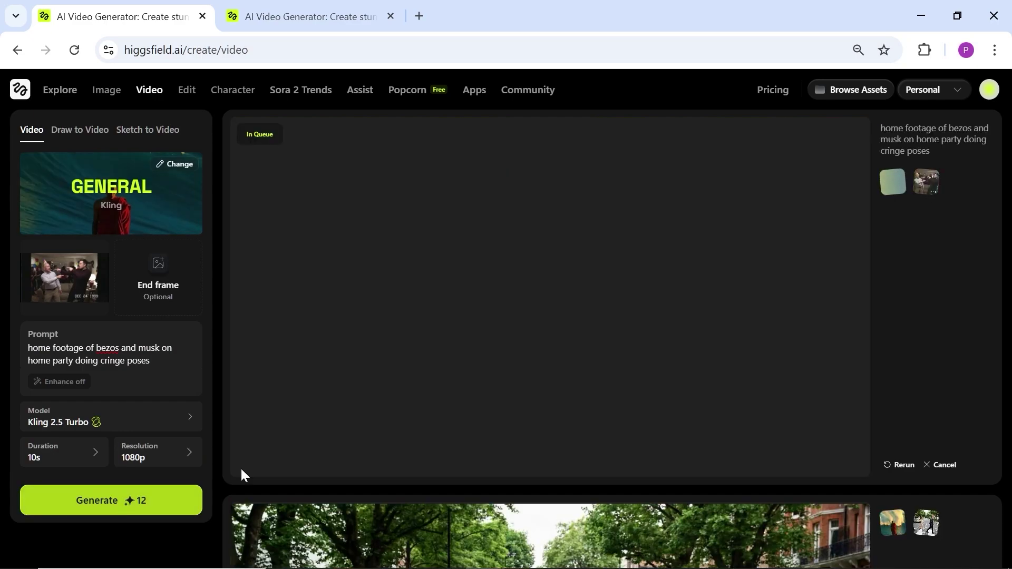